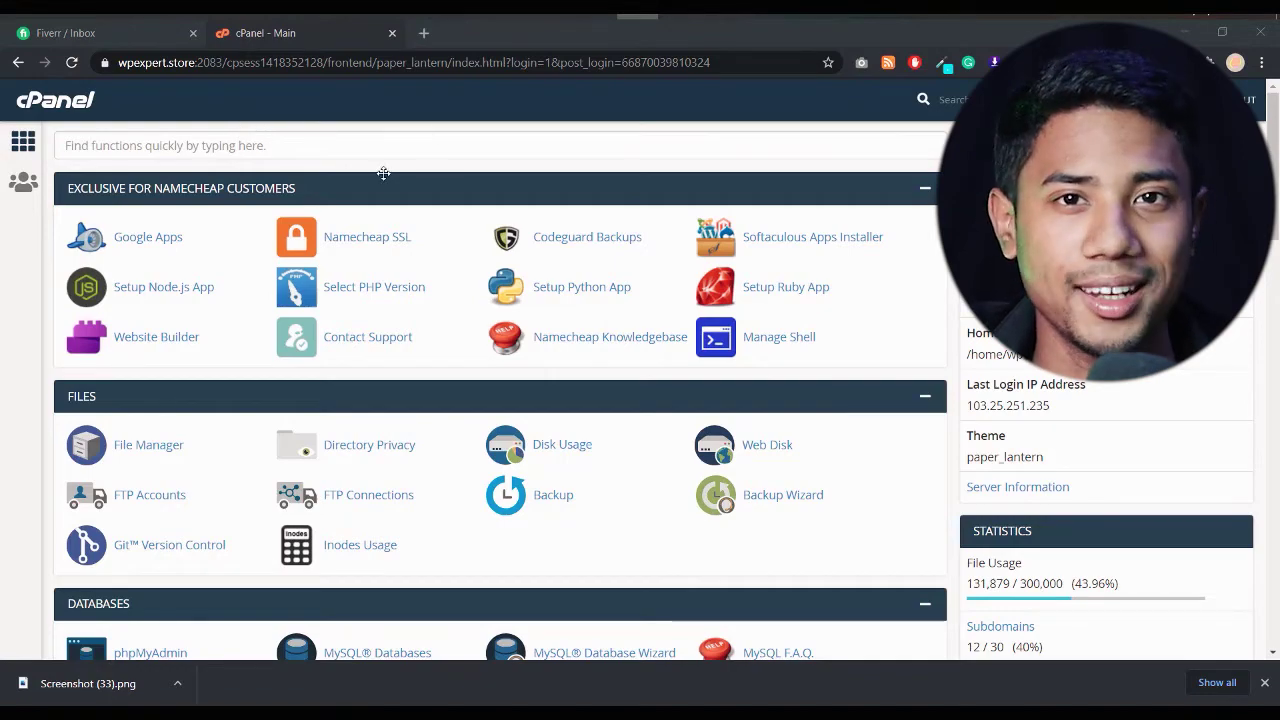
Step: Open Email Accounts from the cPanel Email section in a new browser tab and switch to it
{"action": "scroll", "coordinate": [331, 172], "scroll_direction": "down", "scroll_amount": 4}
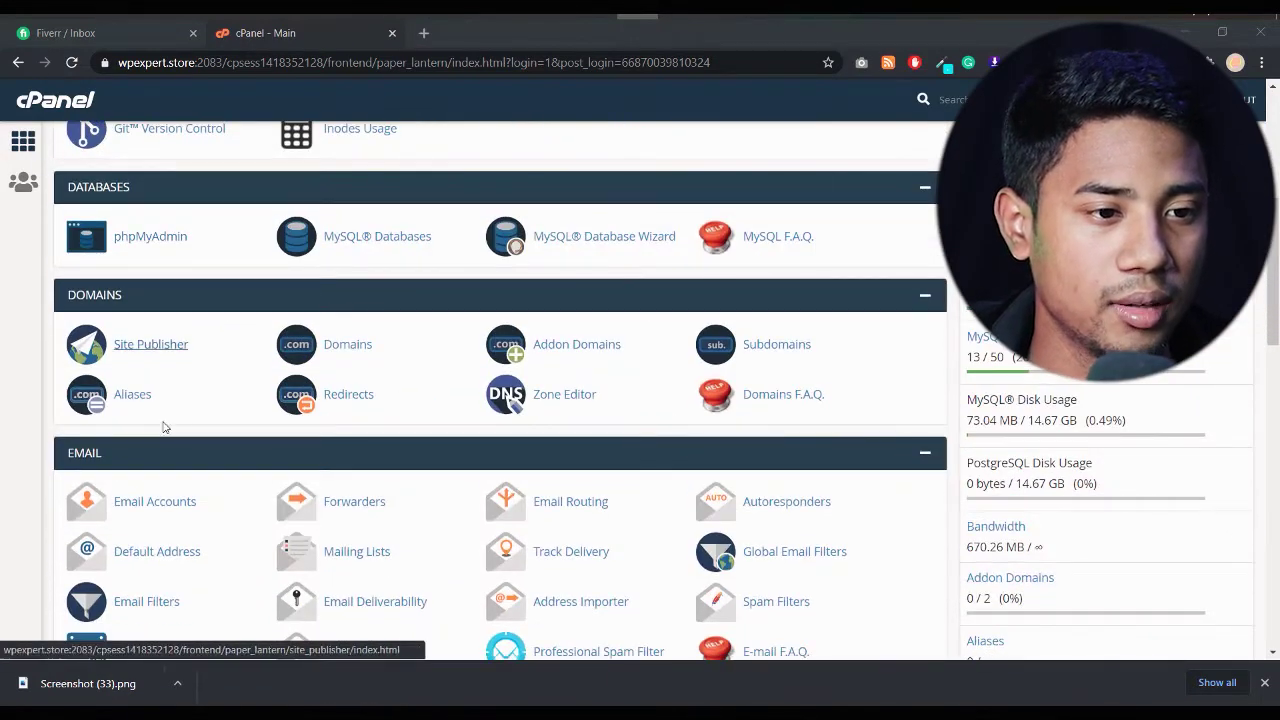
{"action": "scroll", "coordinate": [162, 410], "scroll_direction": "down", "scroll_amount": 1}
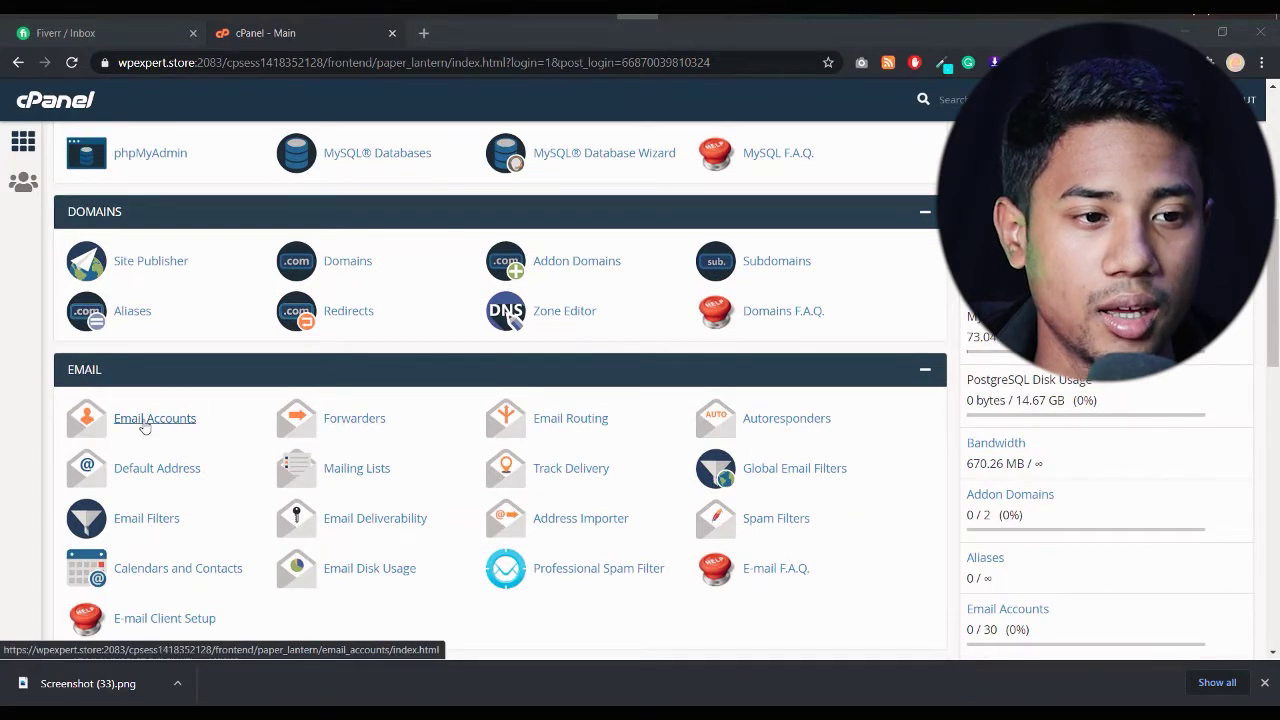
{"action": "right_click", "coordinate": [145, 425]}
{"action": "left_click", "coordinate": [180, 434]}
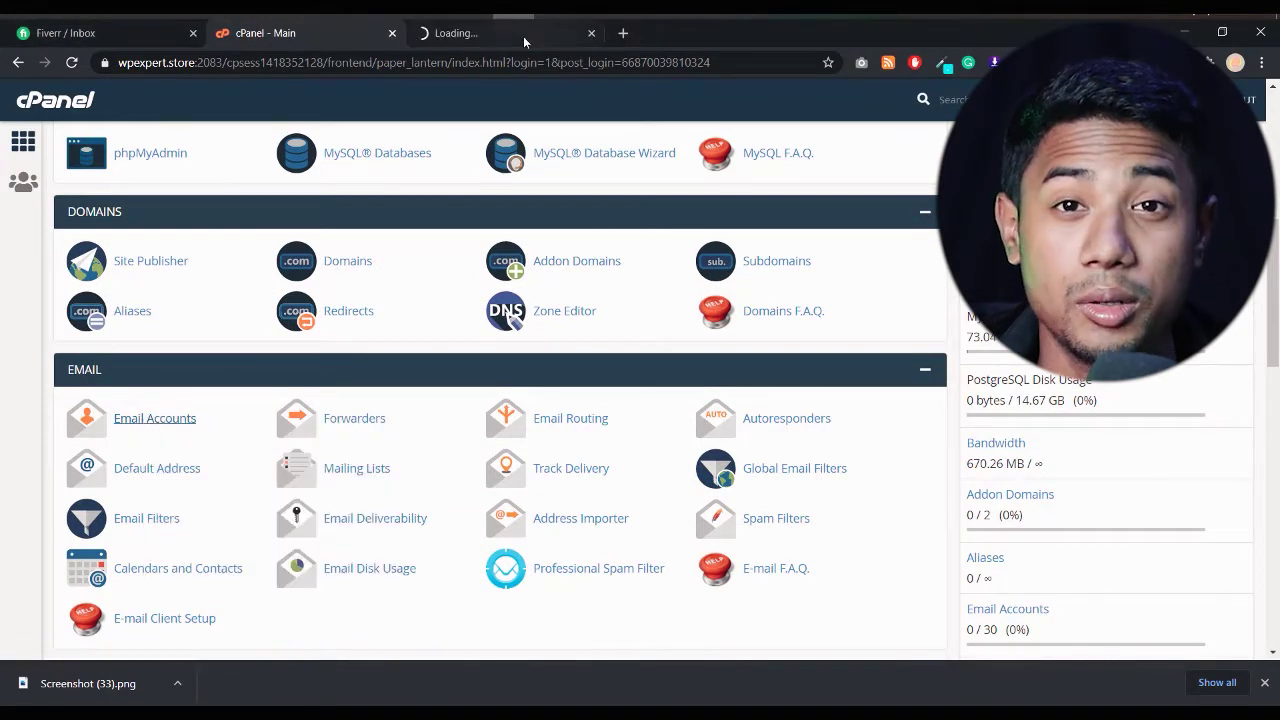
{"action": "left_click", "coordinate": [523, 36]}
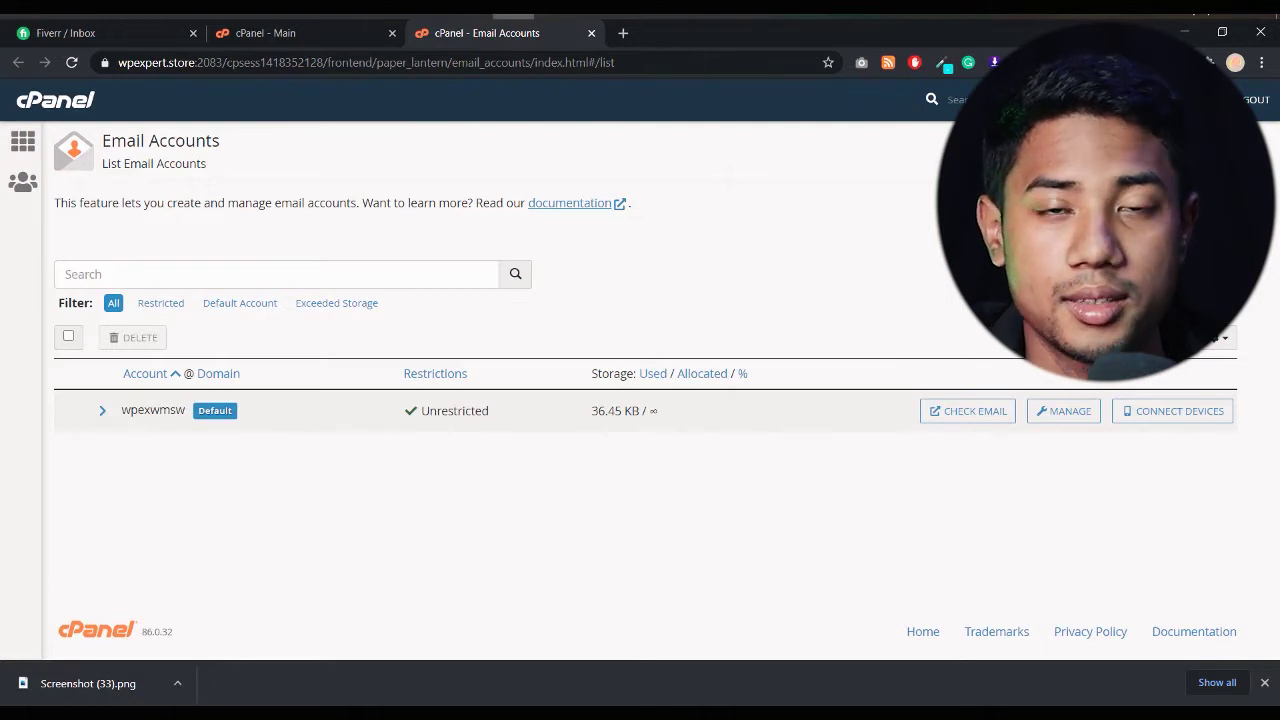
{"action": "left_click", "coordinate": [1190, 337]}
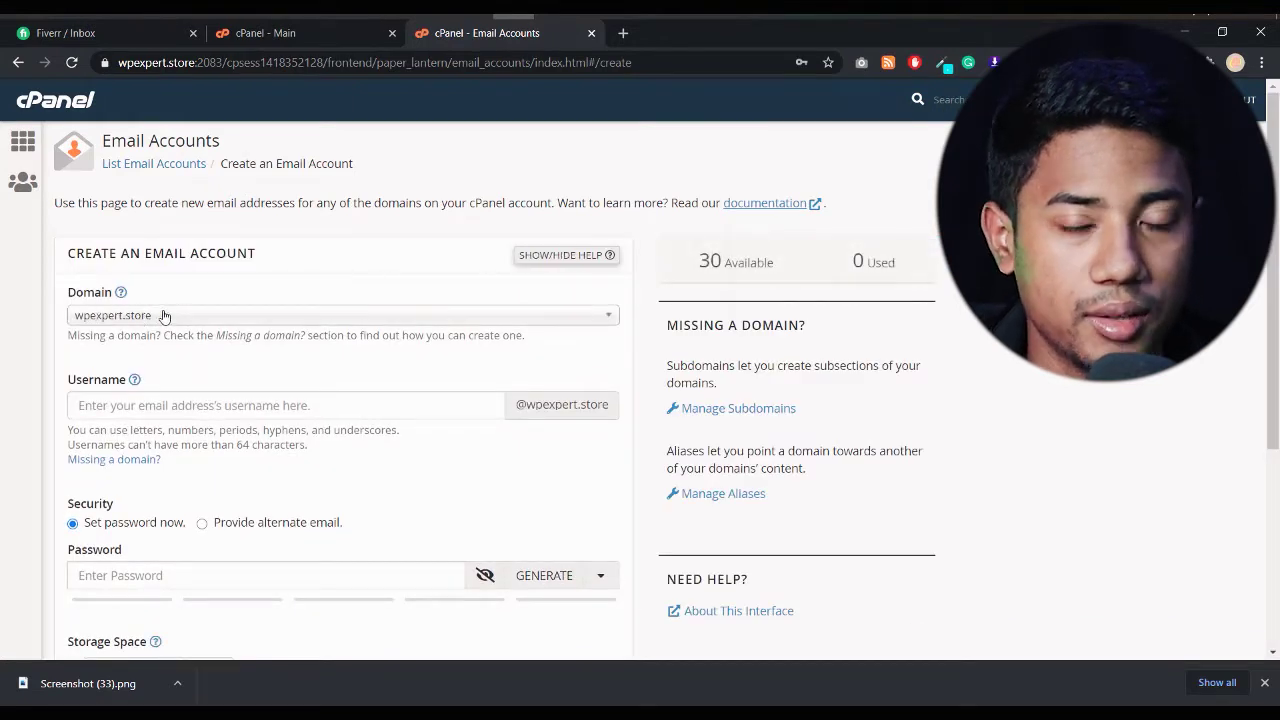
{"action": "left_click", "coordinate": [164, 316]}
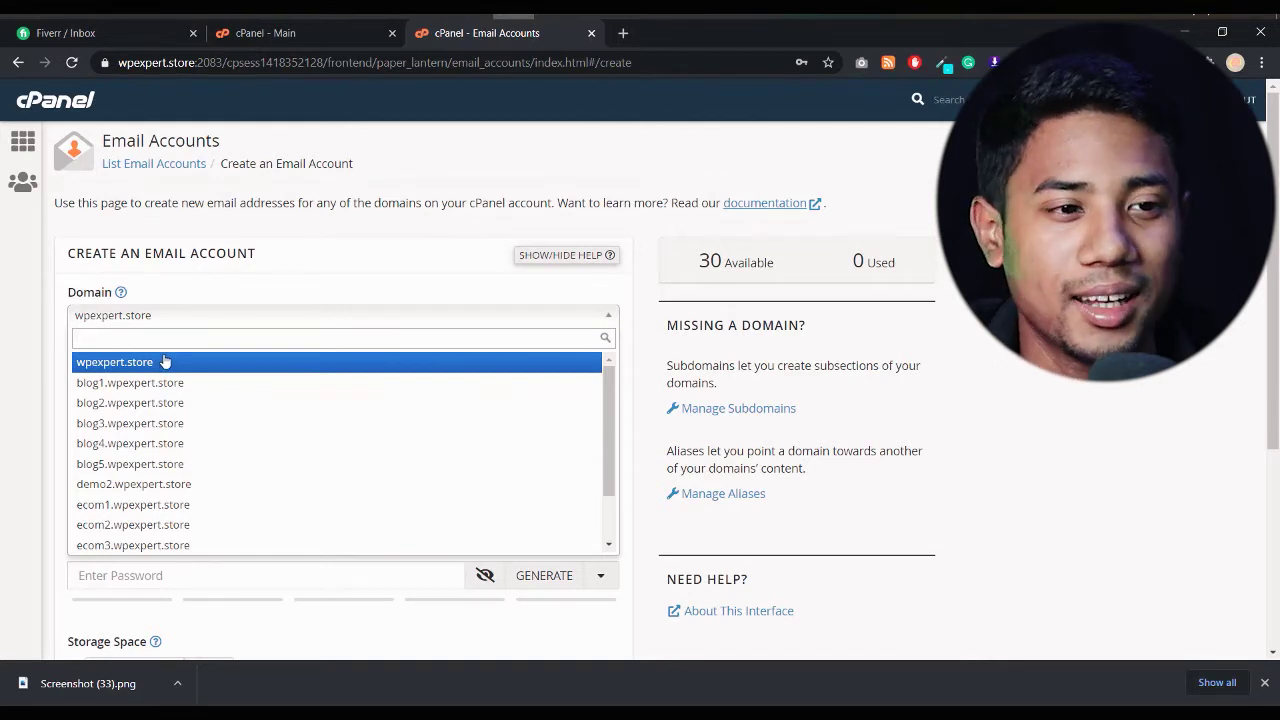
{"action": "left_click", "coordinate": [164, 361]}
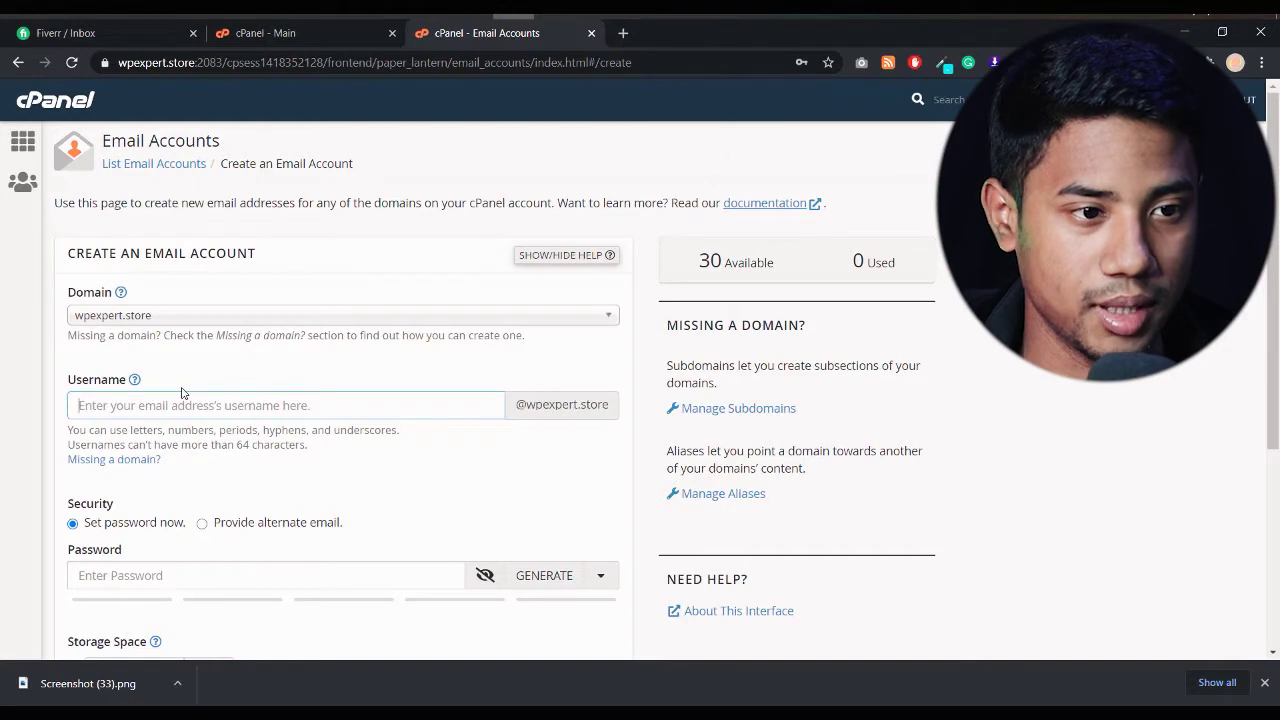
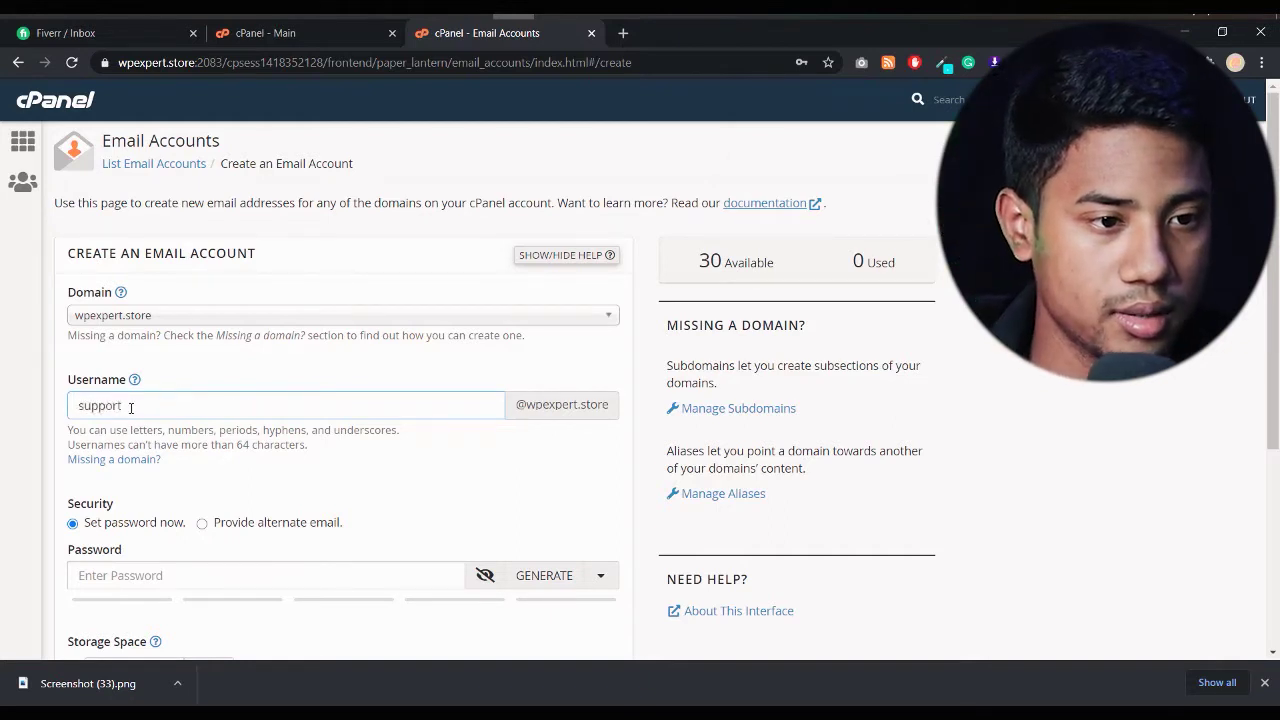
{"action": "double_click", "coordinate": [112, 405]}
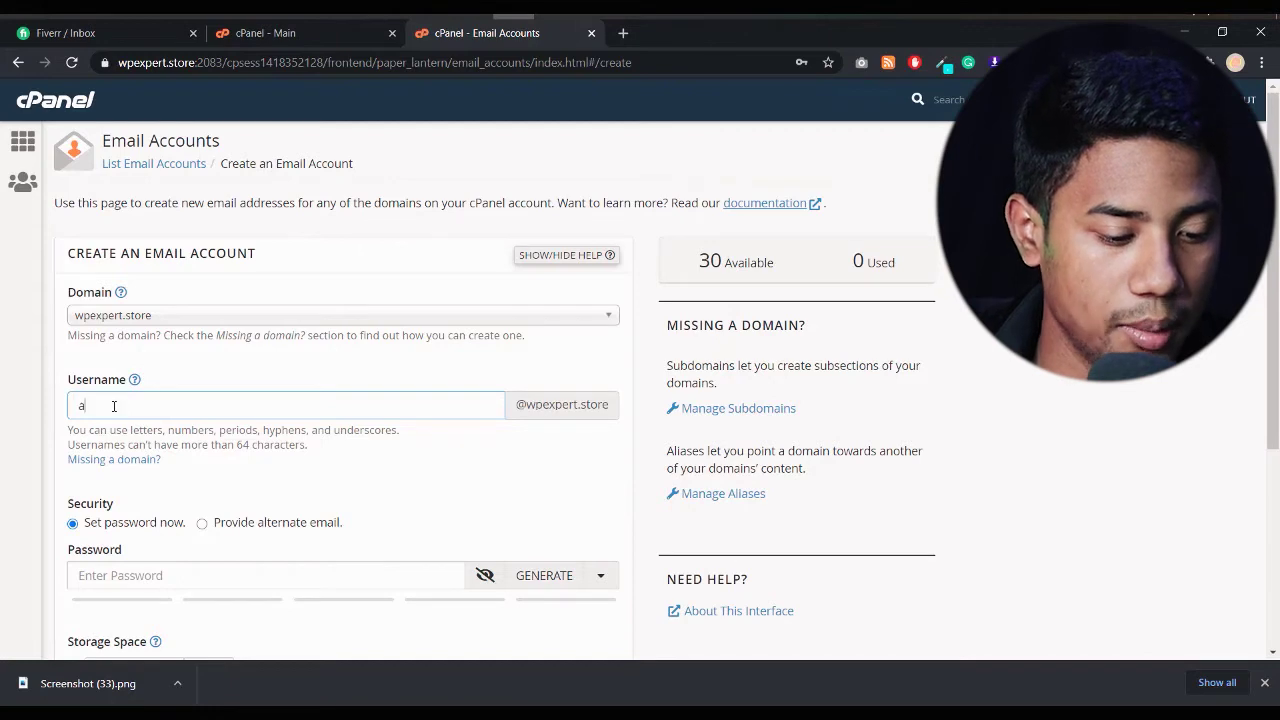
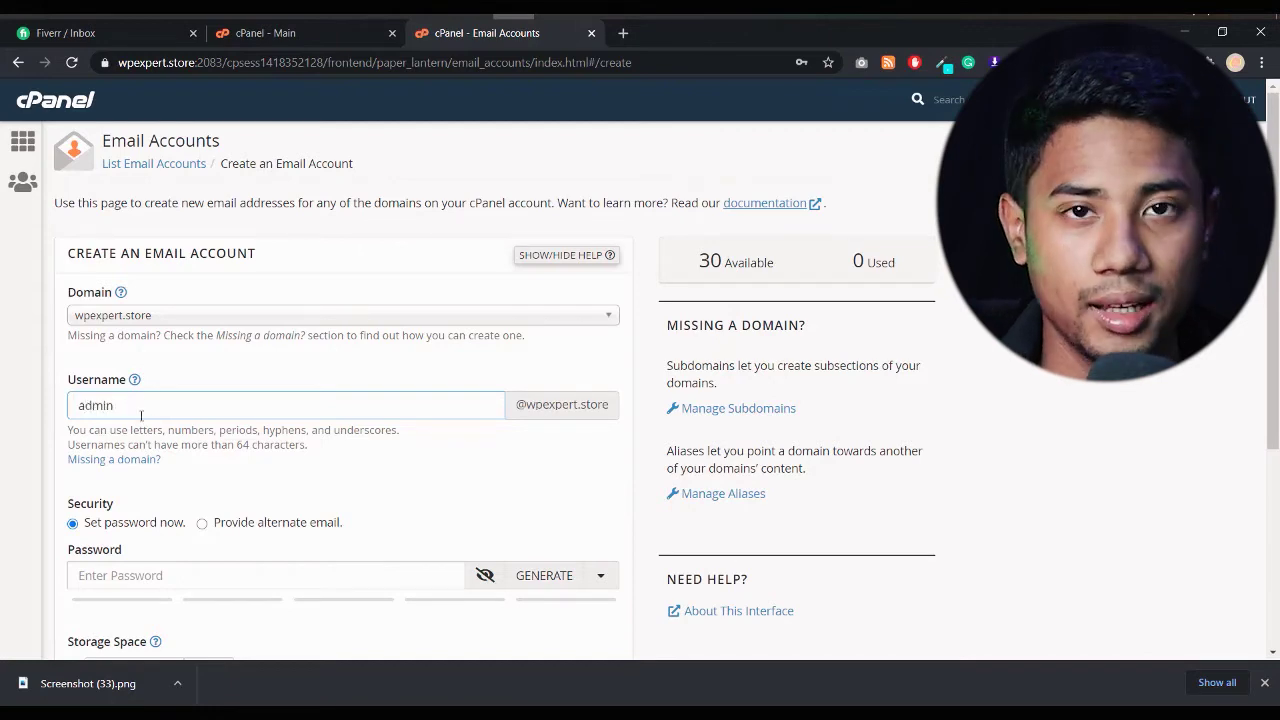
{"action": "scroll", "coordinate": [218, 366], "scroll_direction": "down", "scroll_amount": 1}
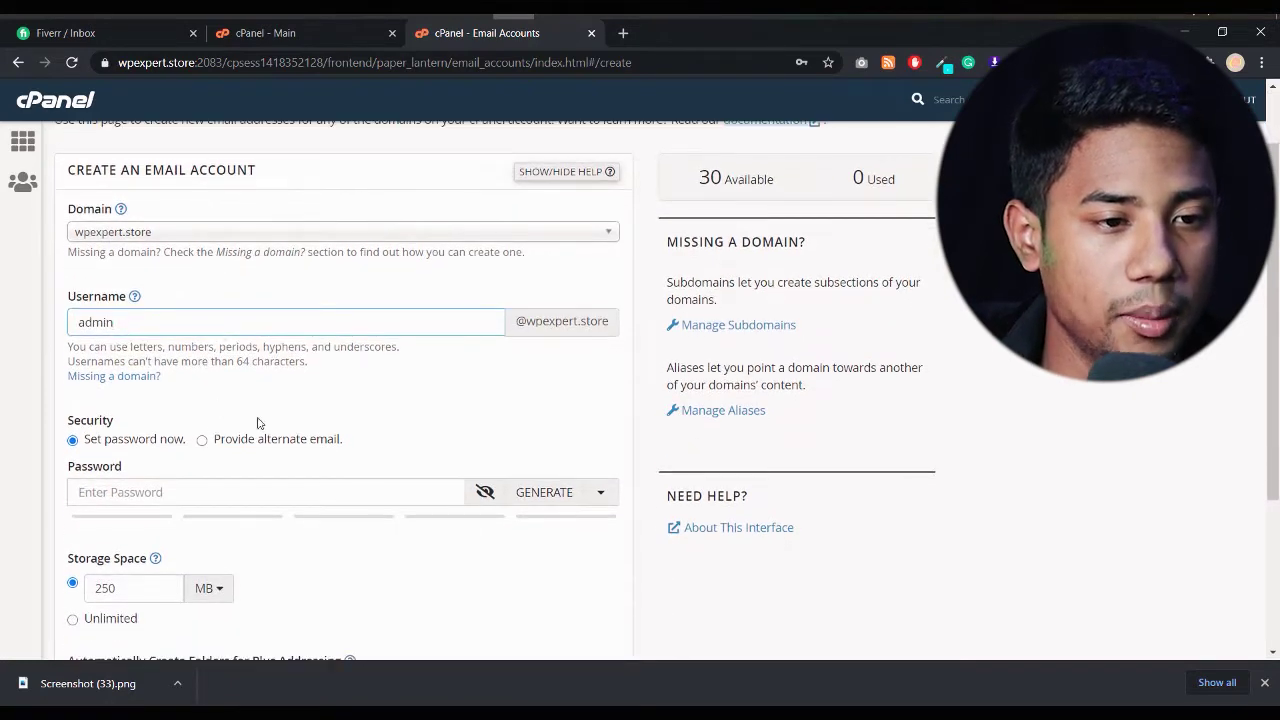
Step: Fill in the browser's saved password, keep 250 MB storage, and create the admin mailbox
{"action": "left_click", "coordinate": [205, 441]}
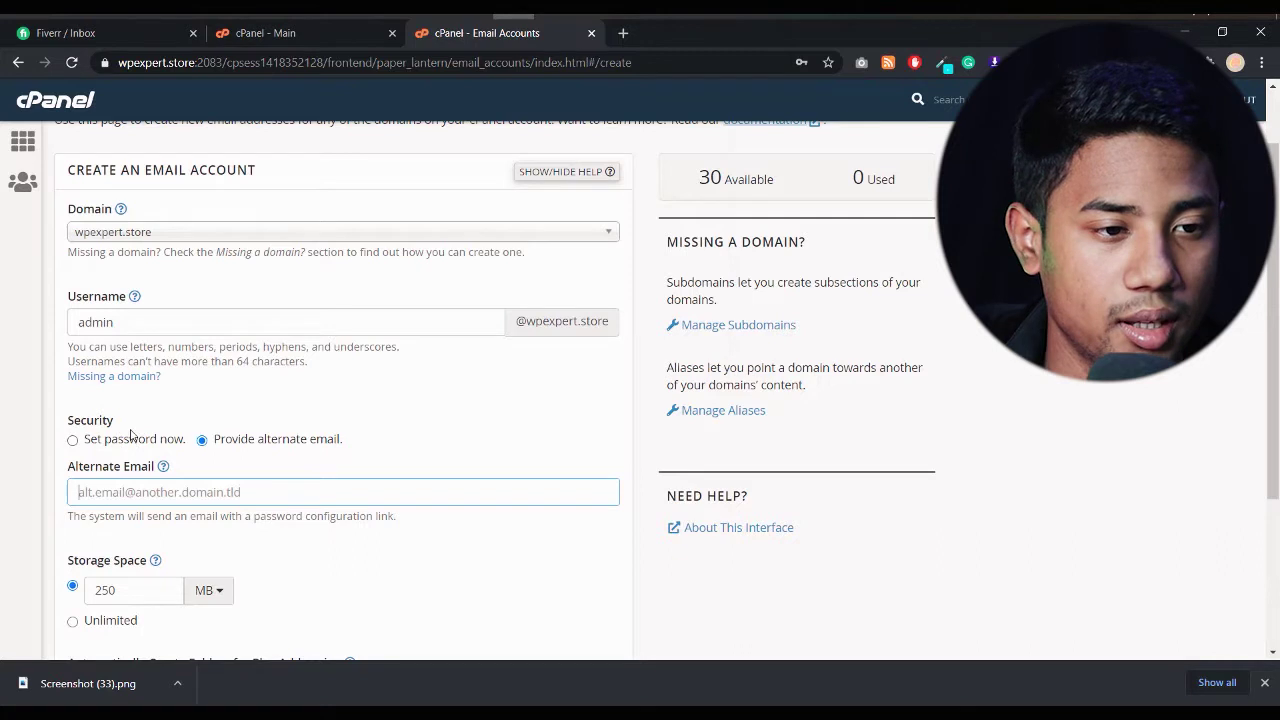
{"action": "left_click", "coordinate": [104, 444]}
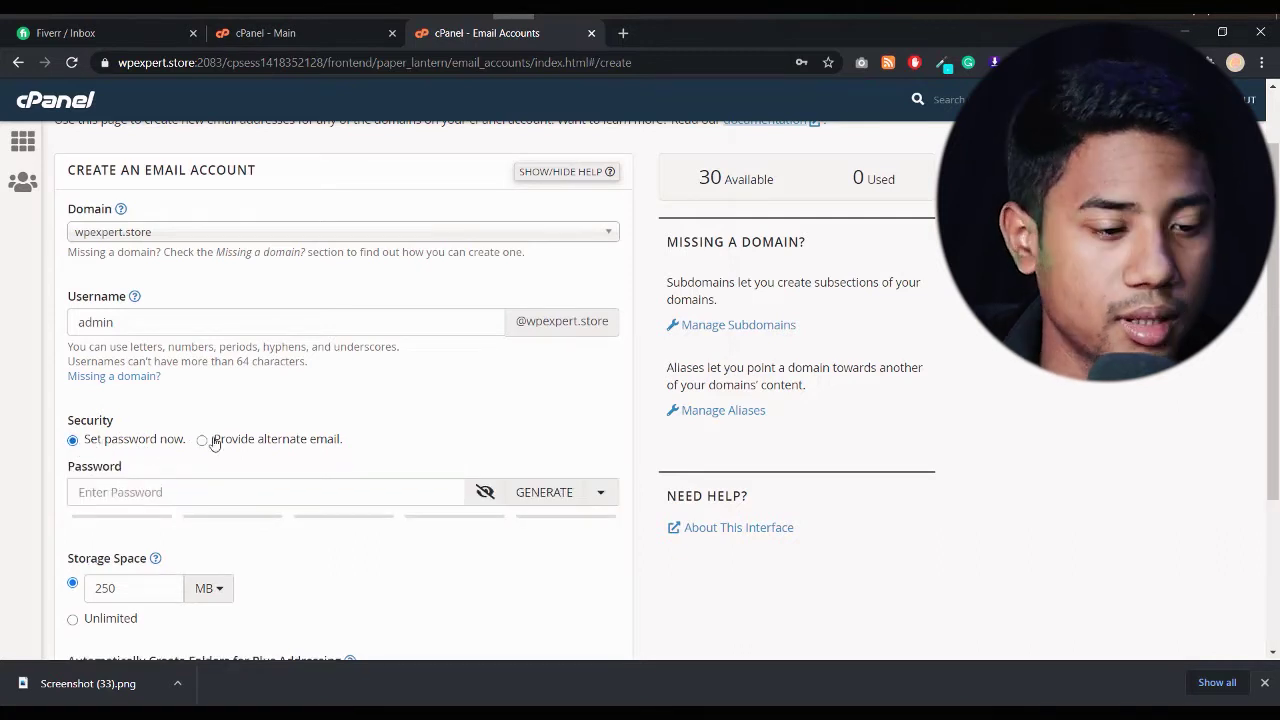
{"action": "scroll", "coordinate": [136, 397], "scroll_direction": "down", "scroll_amount": 2}
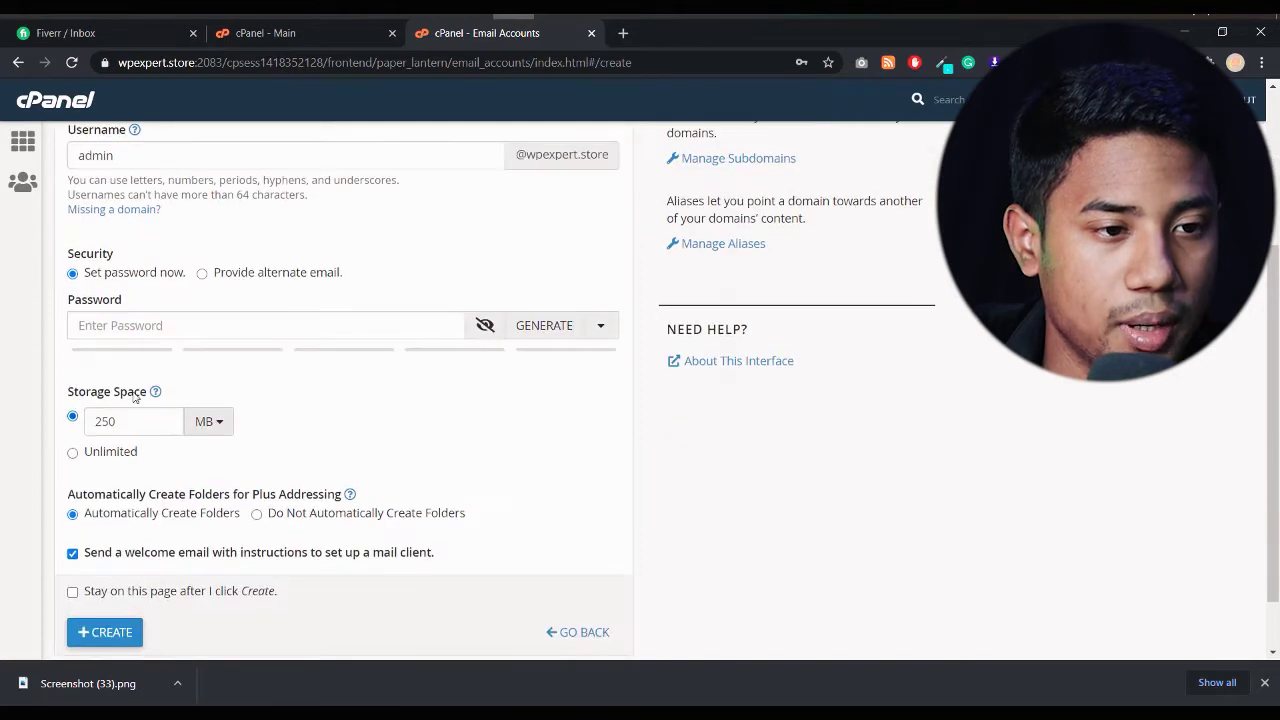
{"action": "left_click", "coordinate": [157, 326]}
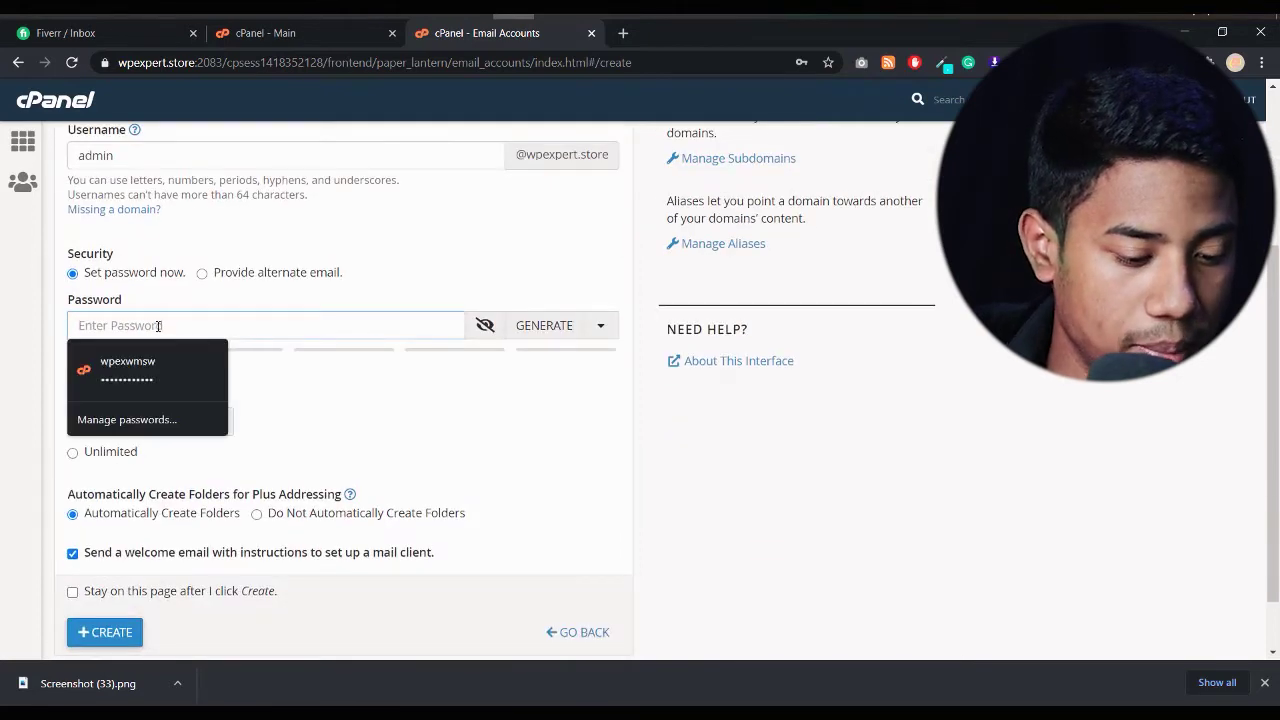
{"action": "left_click", "coordinate": [127, 370]}
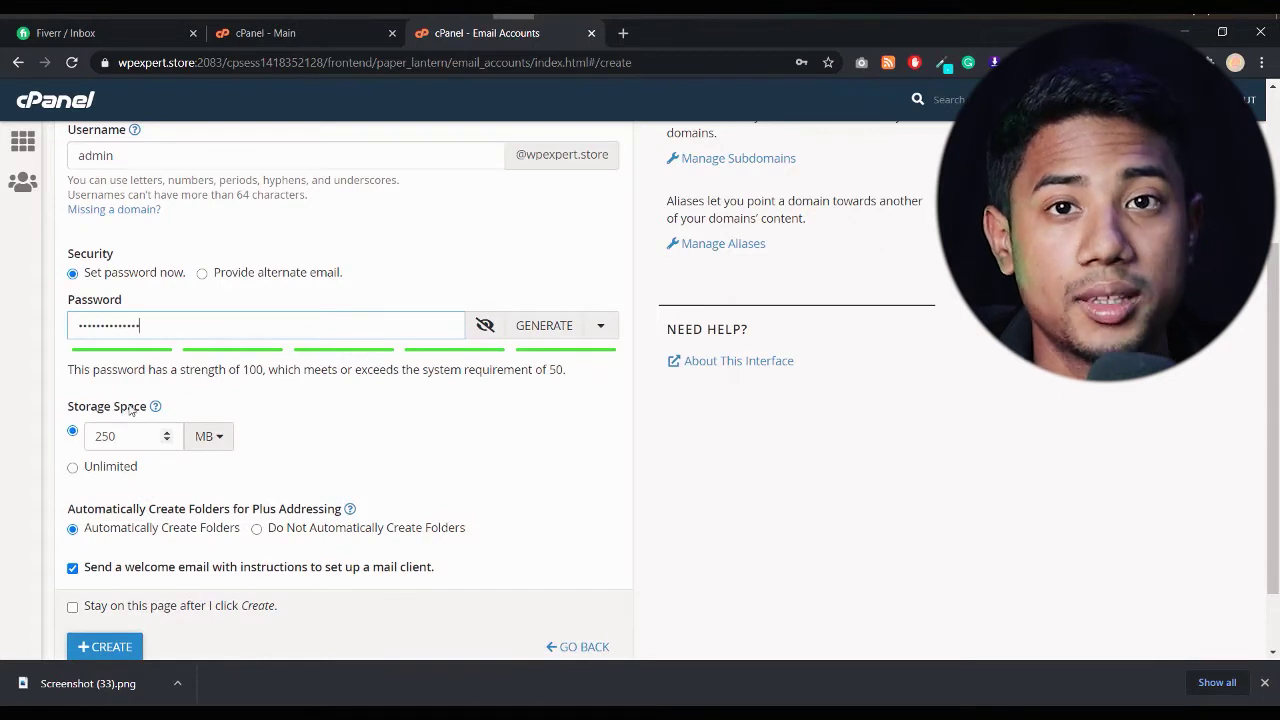
{"action": "scroll", "coordinate": [150, 400], "scroll_direction": "down", "scroll_amount": 1}
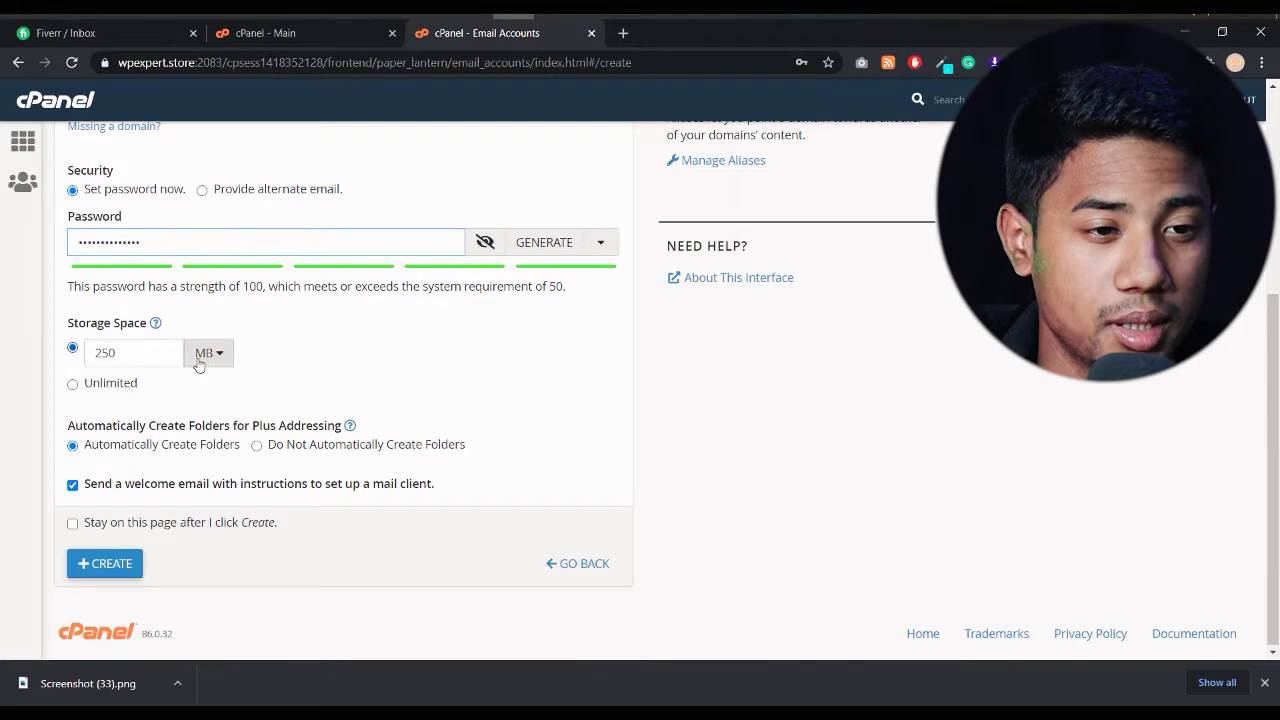
{"action": "left_click", "coordinate": [112, 563]}
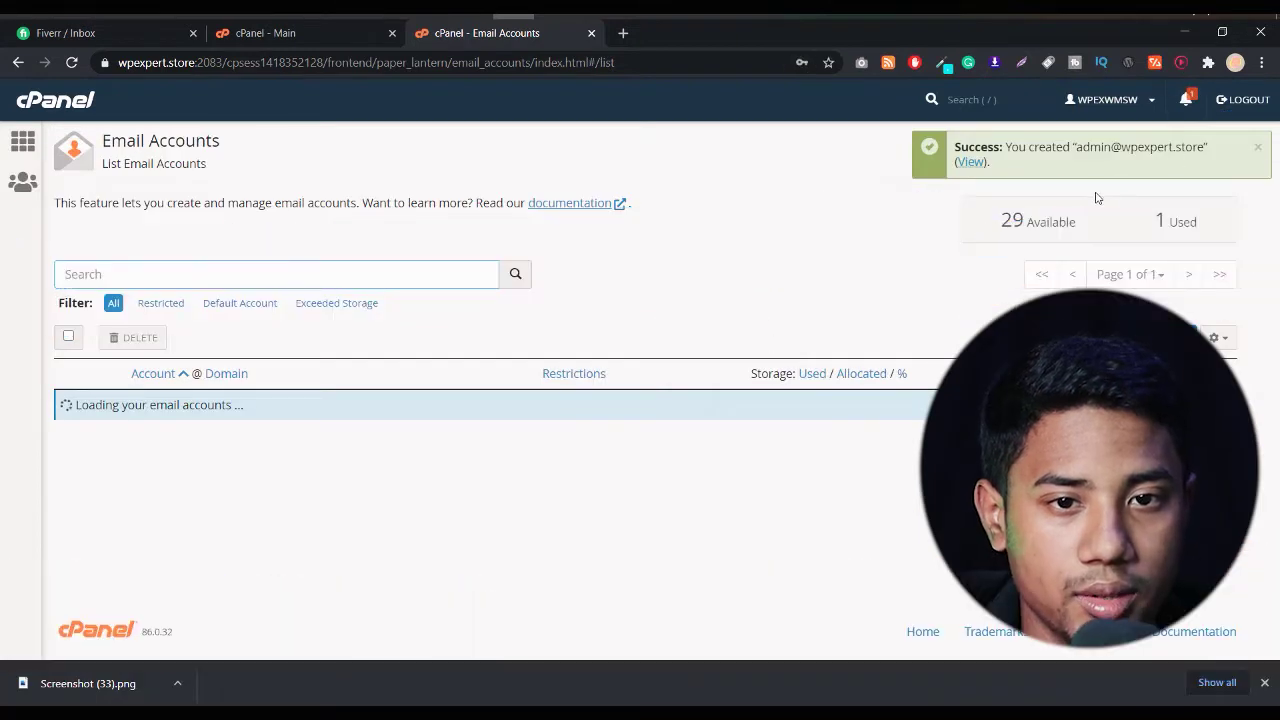
{"action": "left_click_drag", "start_coordinate": [1004, 147], "coordinate": [1208, 147]}
{"action": "left_click", "coordinate": [1090, 147]}
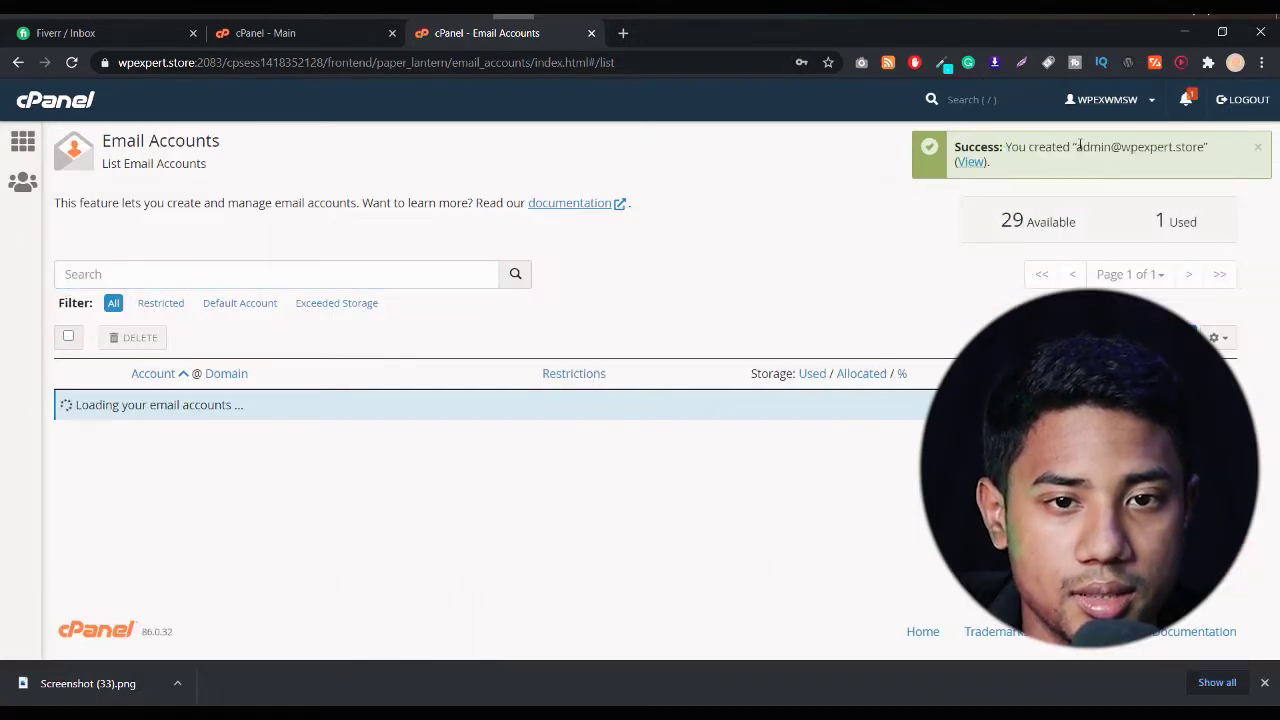
{"action": "left_click_drag", "start_coordinate": [1076, 147], "coordinate": [1114, 147]}
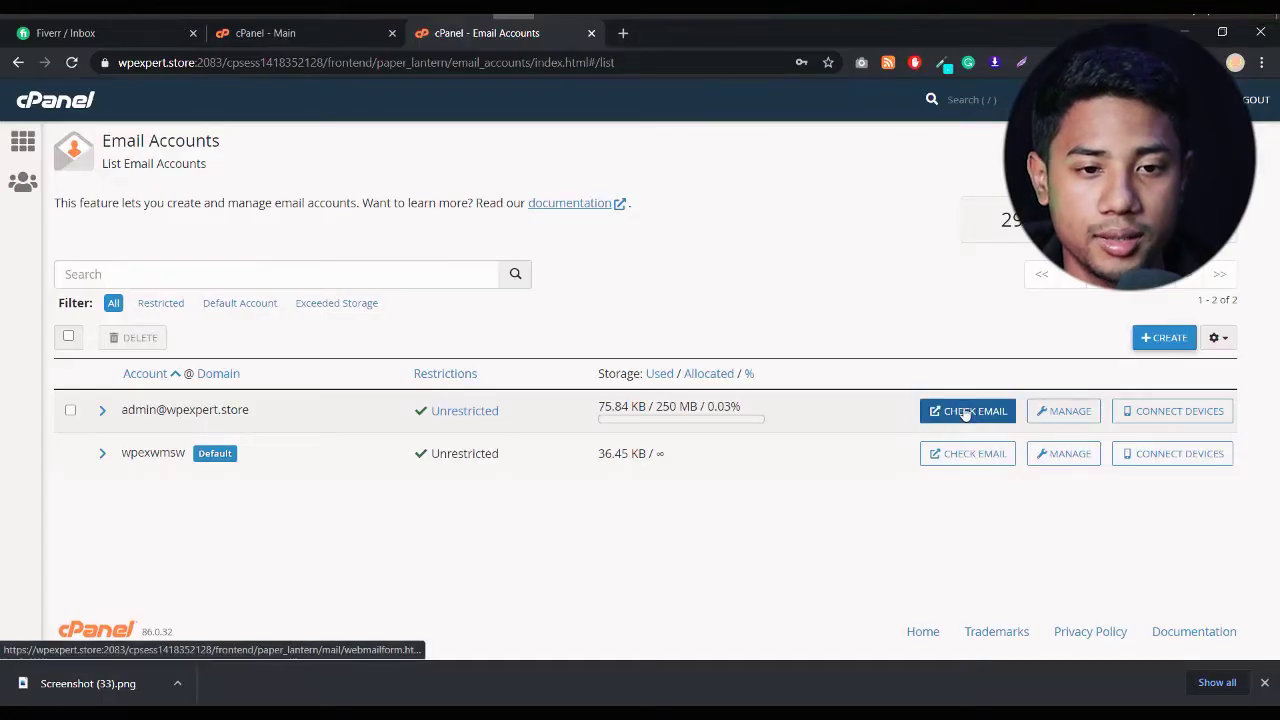
{"action": "left_click", "coordinate": [965, 415]}
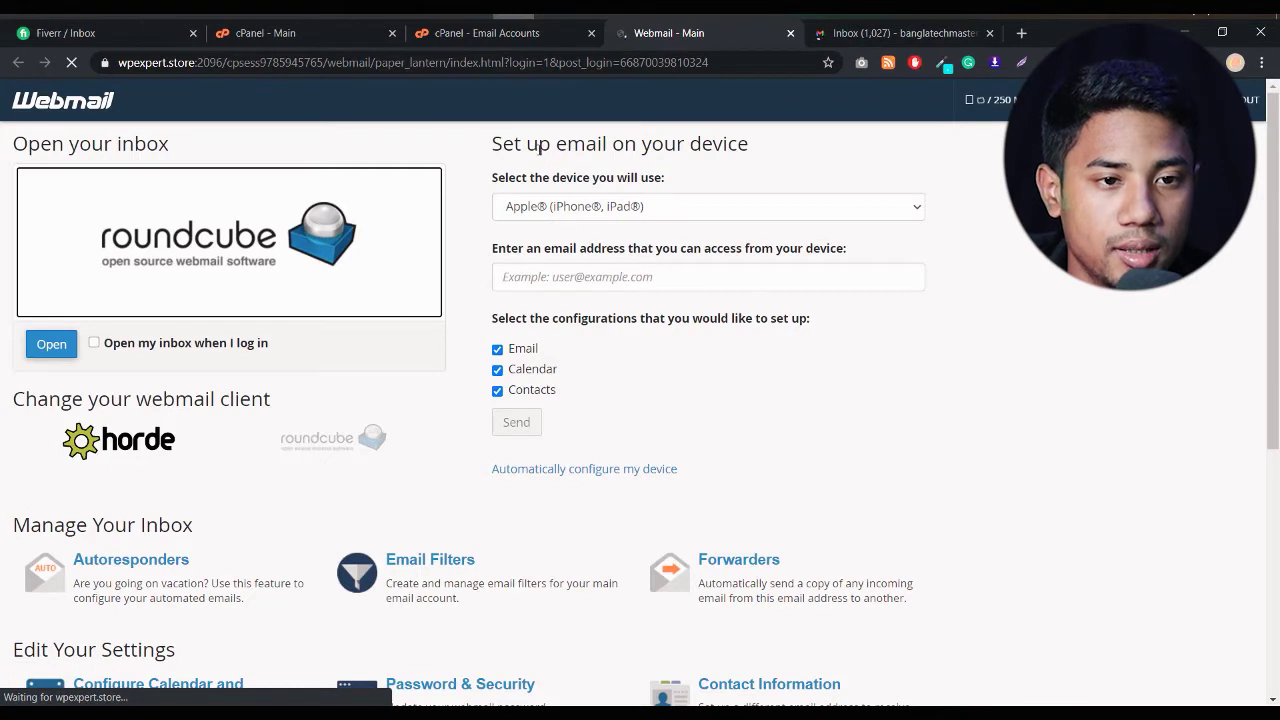
{"action": "left_click", "coordinate": [633, 212]}
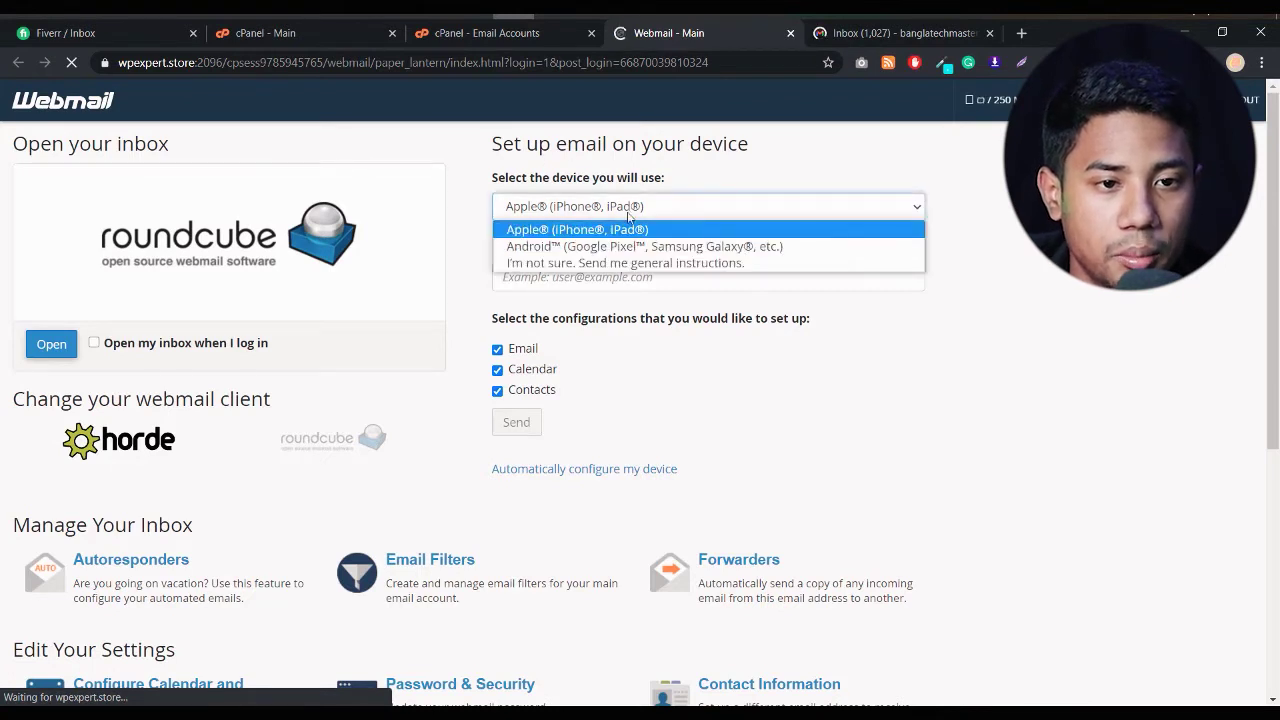
{"action": "left_click", "coordinate": [916, 297]}
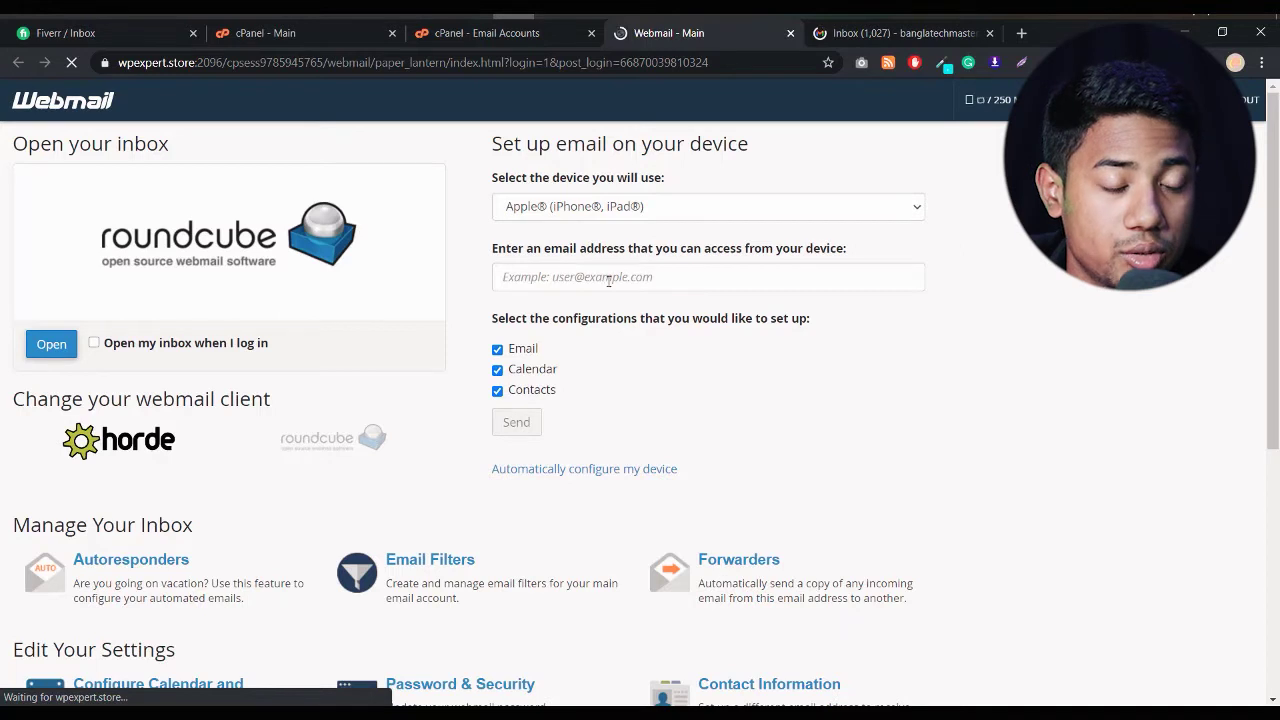
Step: Launch the Roundcube inbox for the admin mailbox
{"action": "left_click", "coordinate": [47, 349]}
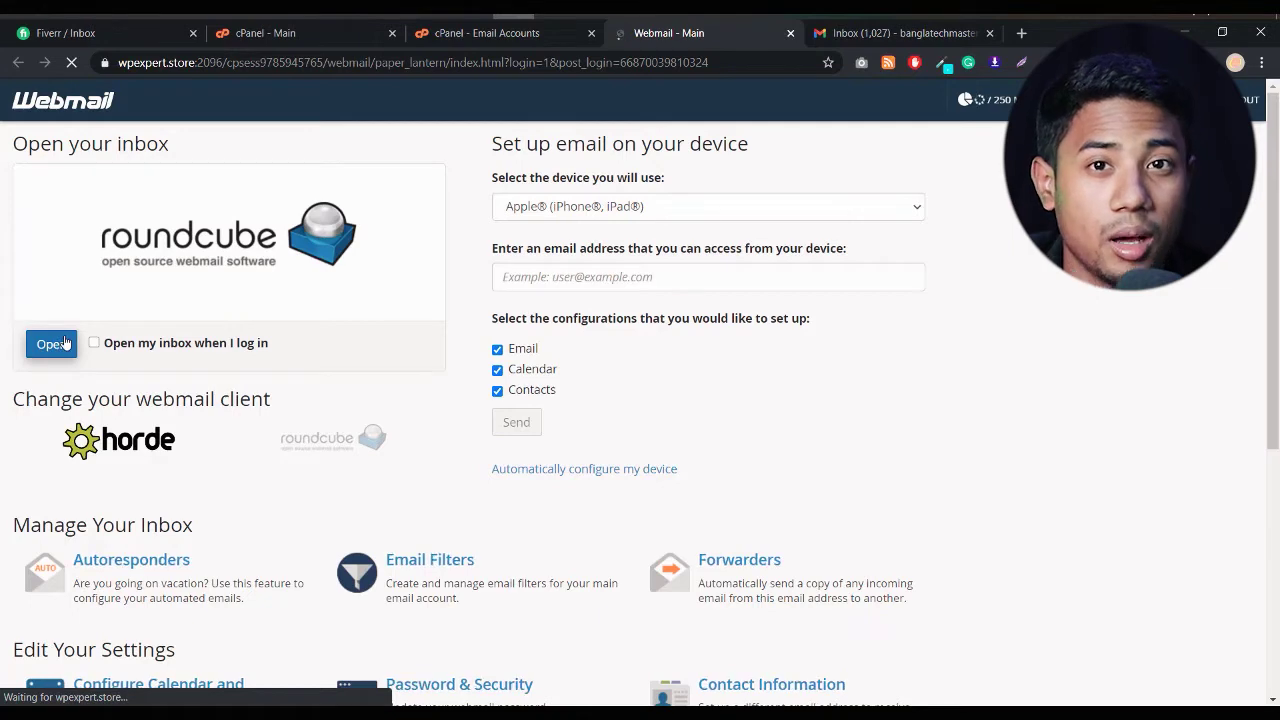
{"action": "left_click", "coordinate": [49, 348]}
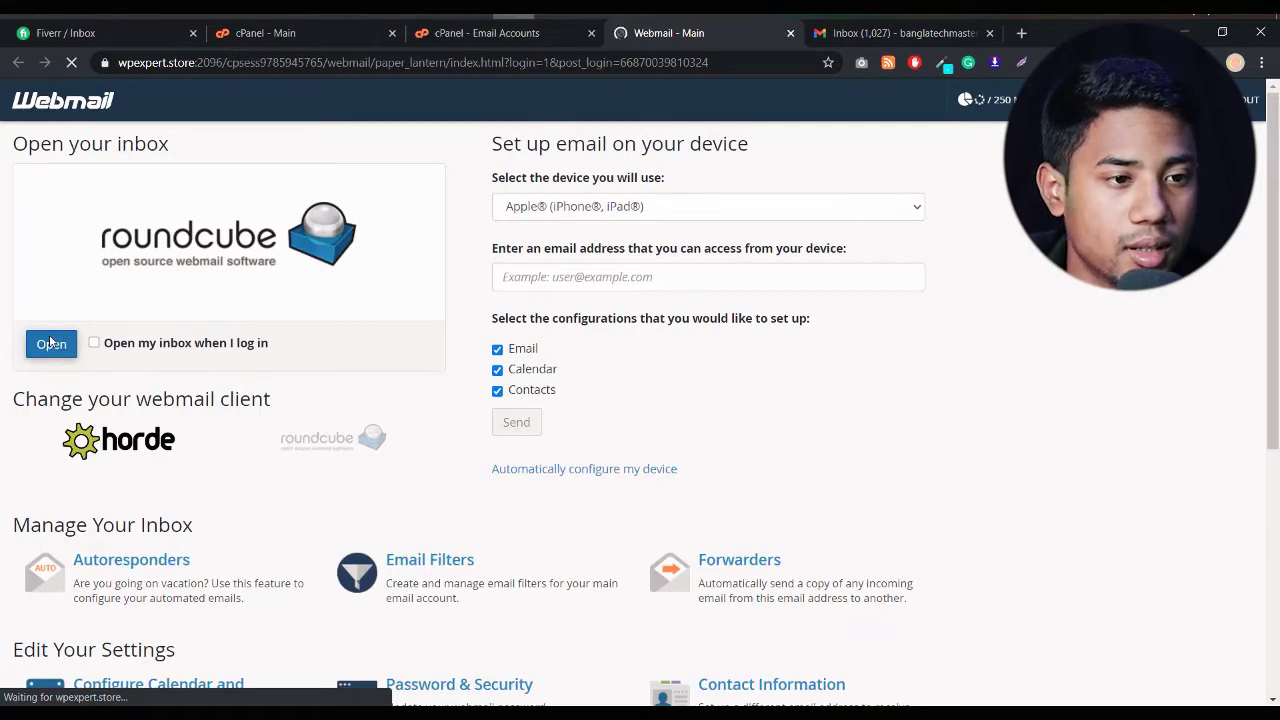
{"action": "scroll", "coordinate": [289, 360], "scroll_direction": "down", "scroll_amount": 3}
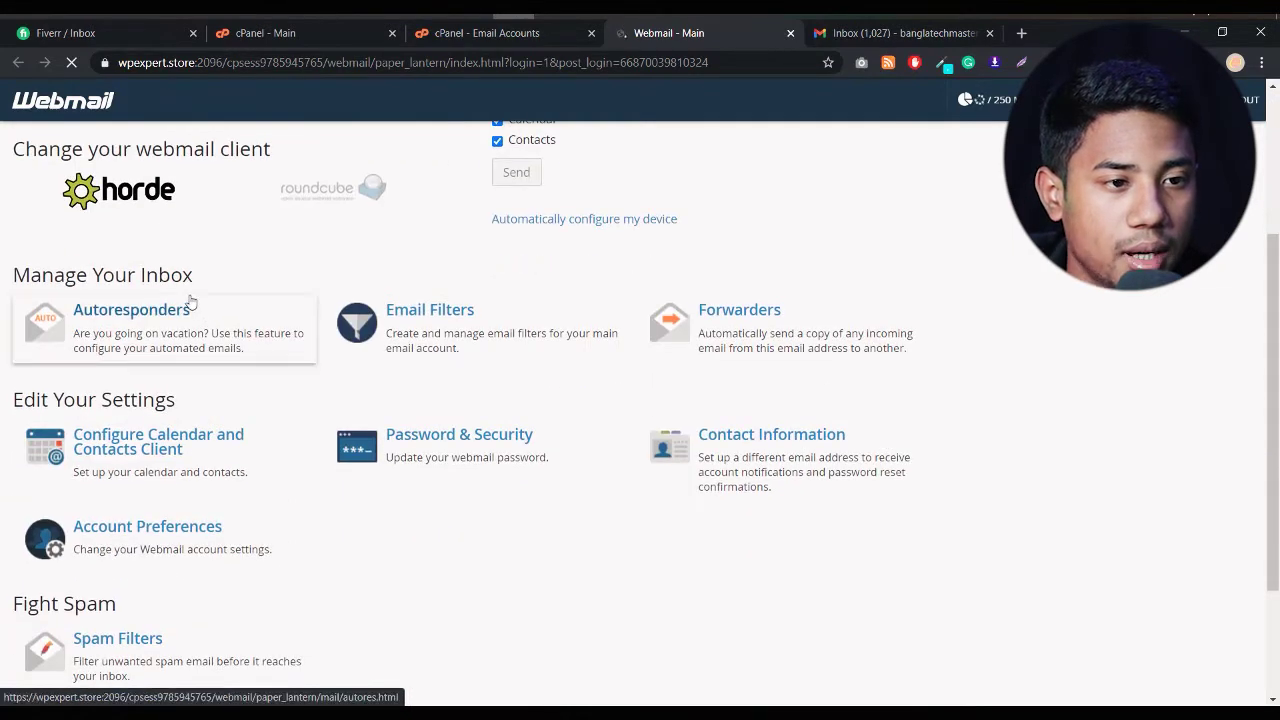
{"action": "scroll", "coordinate": [190, 302], "scroll_direction": "up", "scroll_amount": 1}
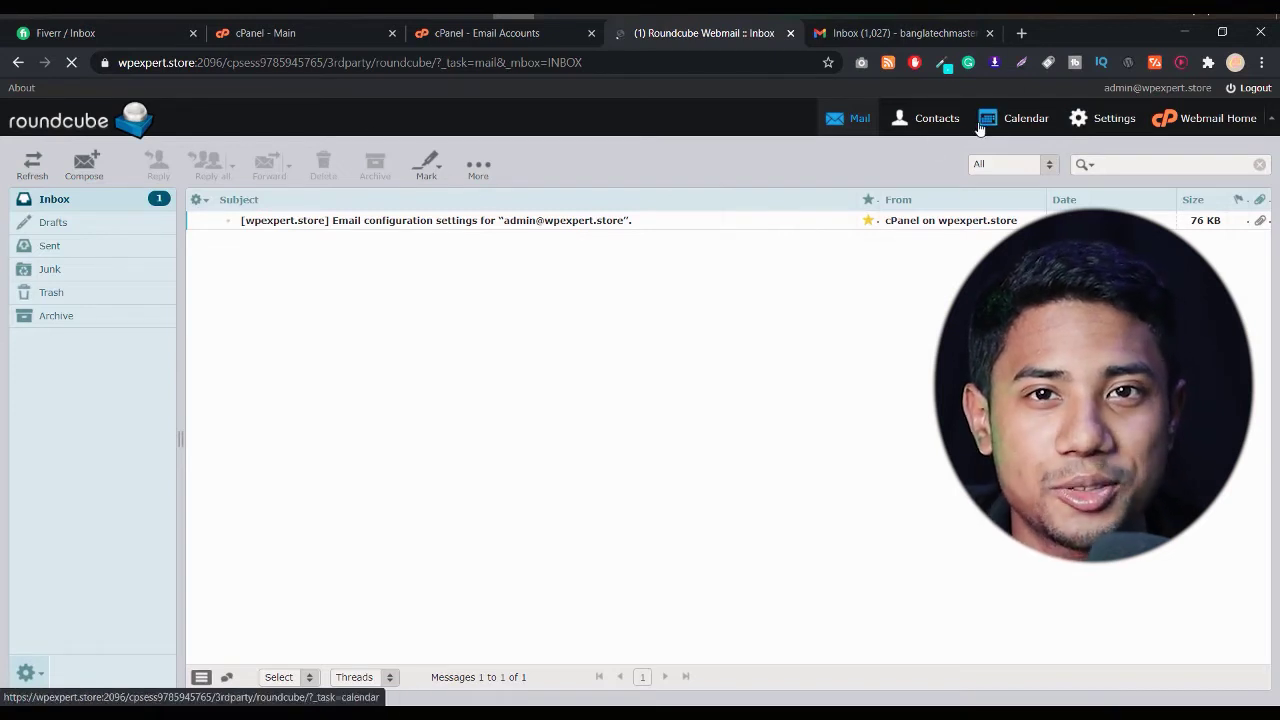
{"action": "left_click_drag", "start_coordinate": [1096, 90], "coordinate": [1208, 89]}
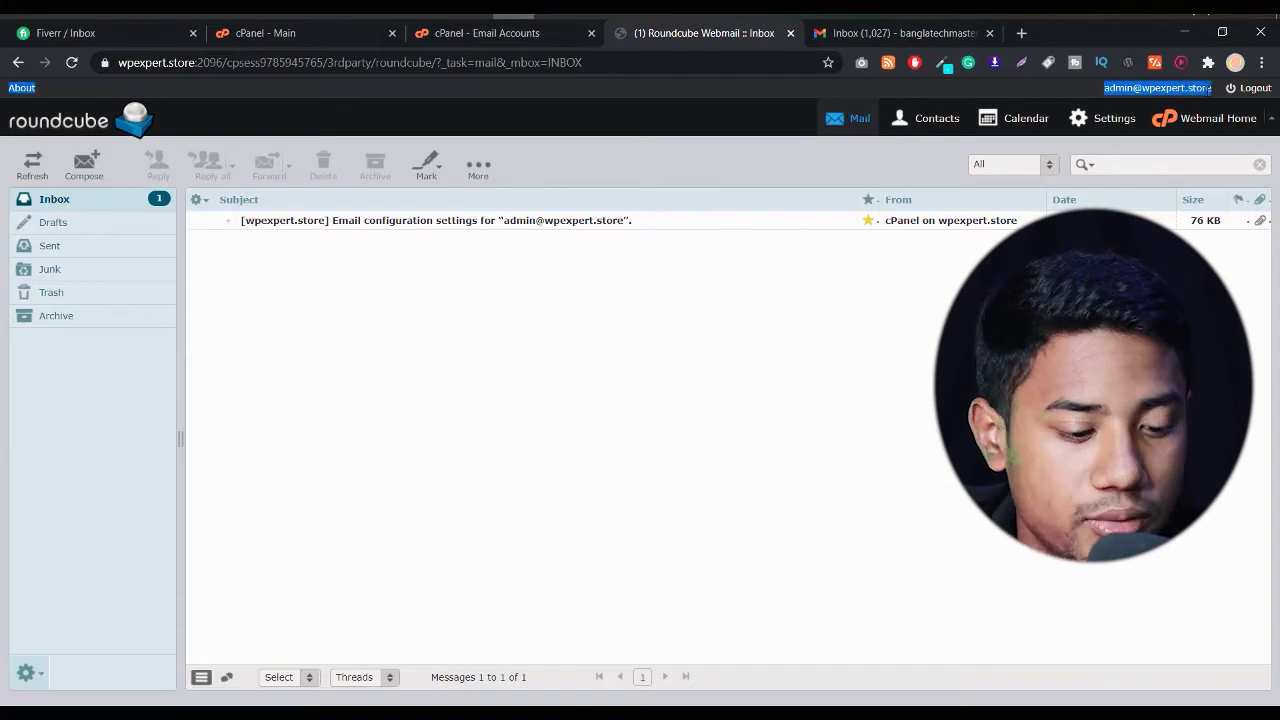
{"action": "left_click", "coordinate": [928, 33]}
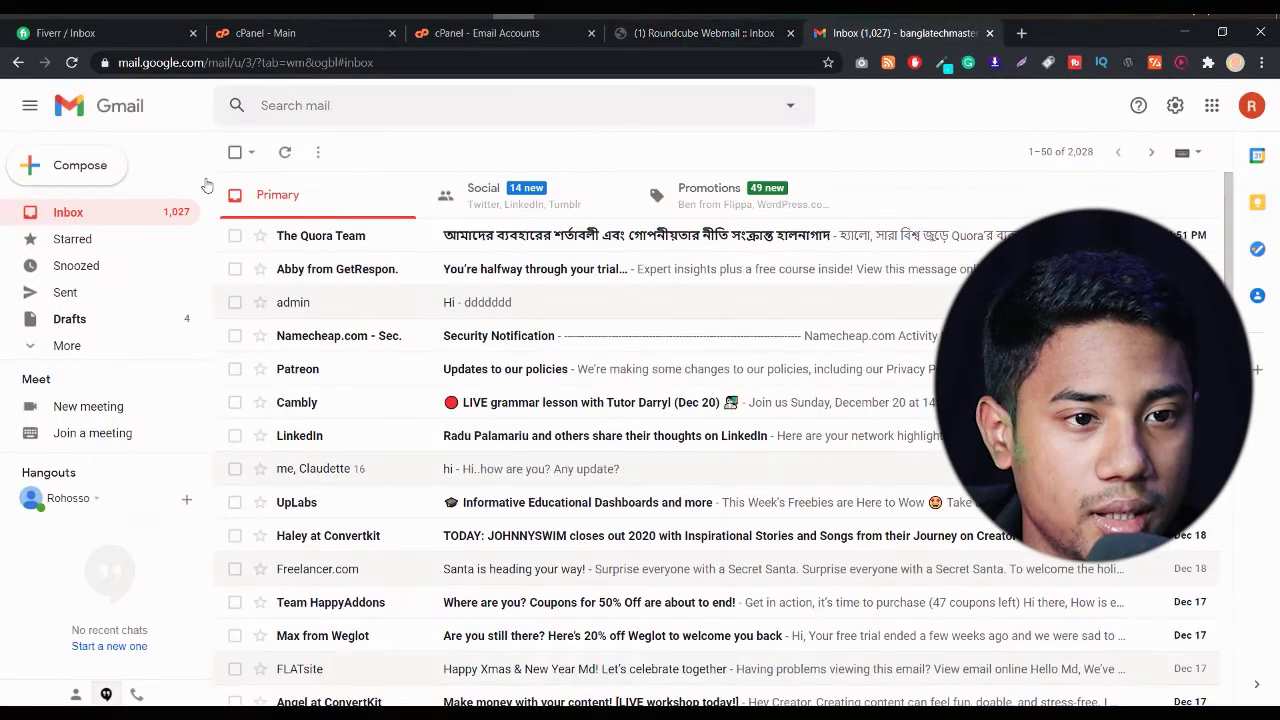
{"action": "left_click", "coordinate": [50, 172]}
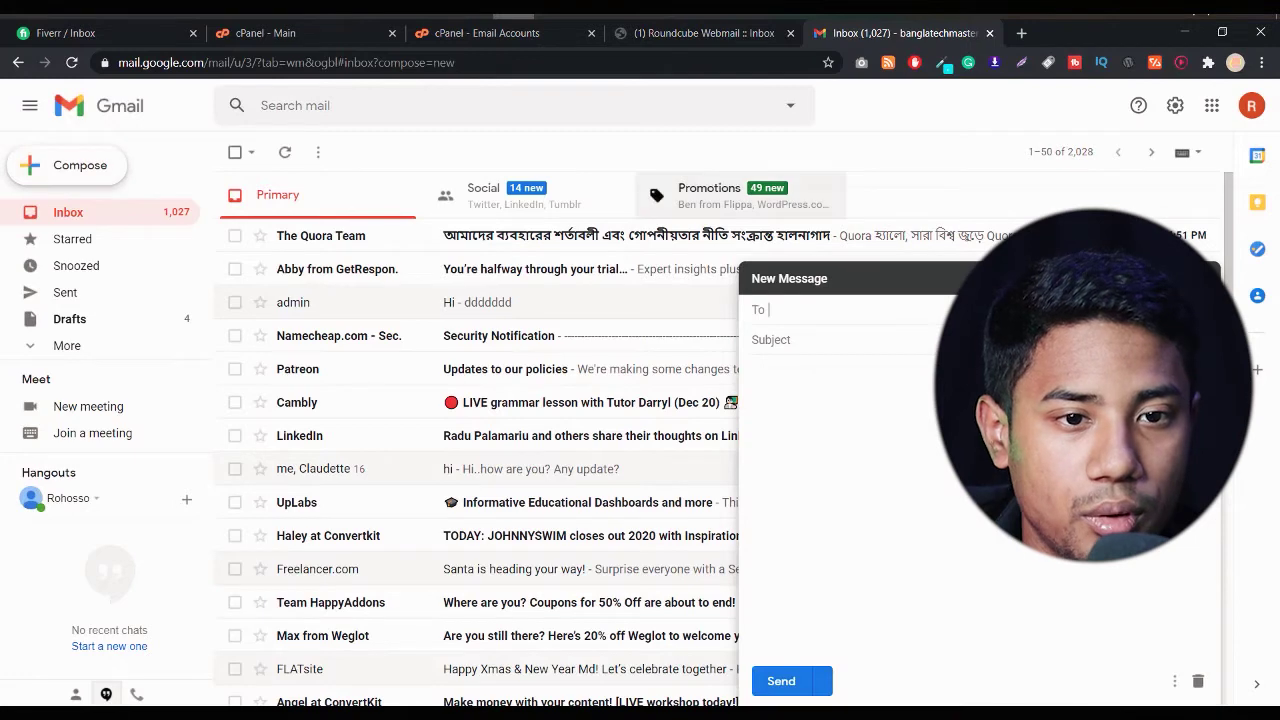
{"action": "key", "text": "ctrl+v"}
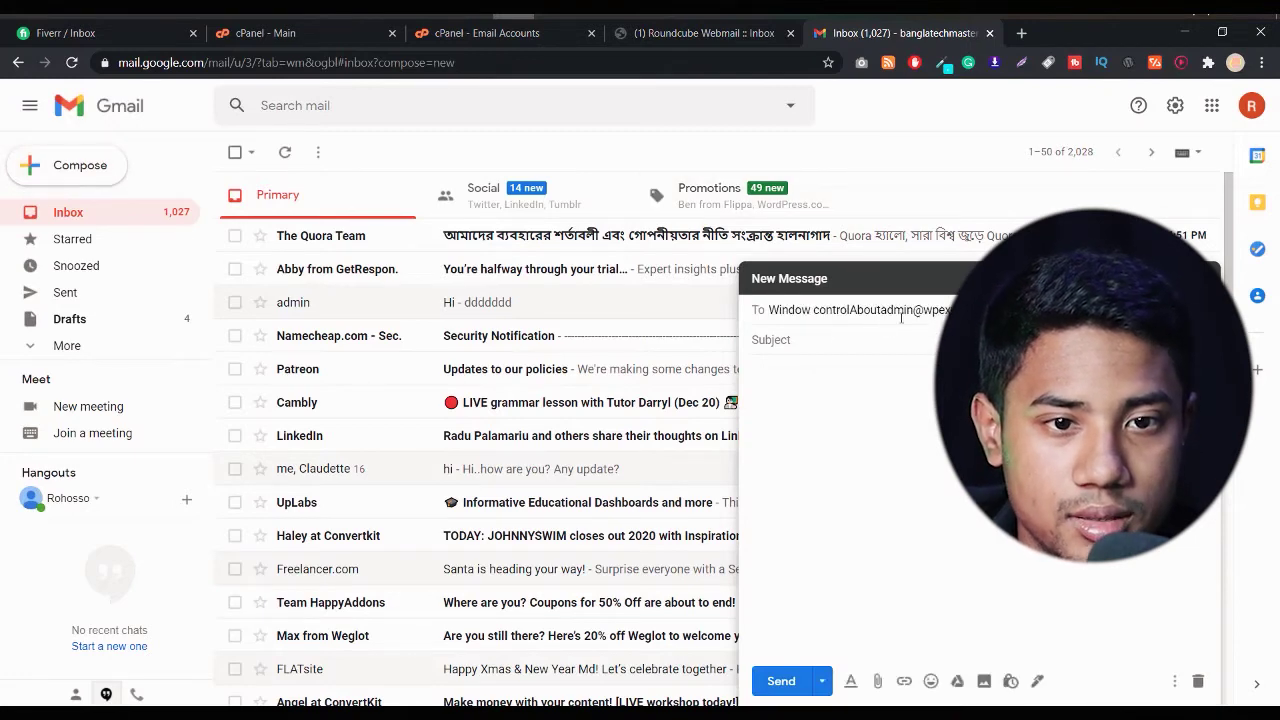
{"action": "left_click", "coordinate": [887, 310]}
{"action": "key", "text": "BackSpace"}
{"action": "key", "text": "BackSpace"}
{"action": "key", "text": "BackSpace"}
{"action": "key", "text": "BackSpace"}
{"action": "key", "text": "BackSpace"}
{"action": "key", "text": "BackSpace"}
{"action": "key", "text": "BackSpace"}
{"action": "key", "text": "BackSpace"}
{"action": "key", "text": "BackSpace"}
{"action": "key", "text": "BackSpace"}
{"action": "key", "text": "BackSpace"}
{"action": "key", "text": "BackSpace"}
{"action": "key", "text": "BackSpace"}
{"action": "key", "text": "BackSpace"}
{"action": "key", "text": "BackSpace"}
{"action": "key", "text": "BackSpace"}
{"action": "key", "text": "BackSpace"}
{"action": "key", "text": "BackSpace"}
{"action": "key", "text": "BackSpace"}
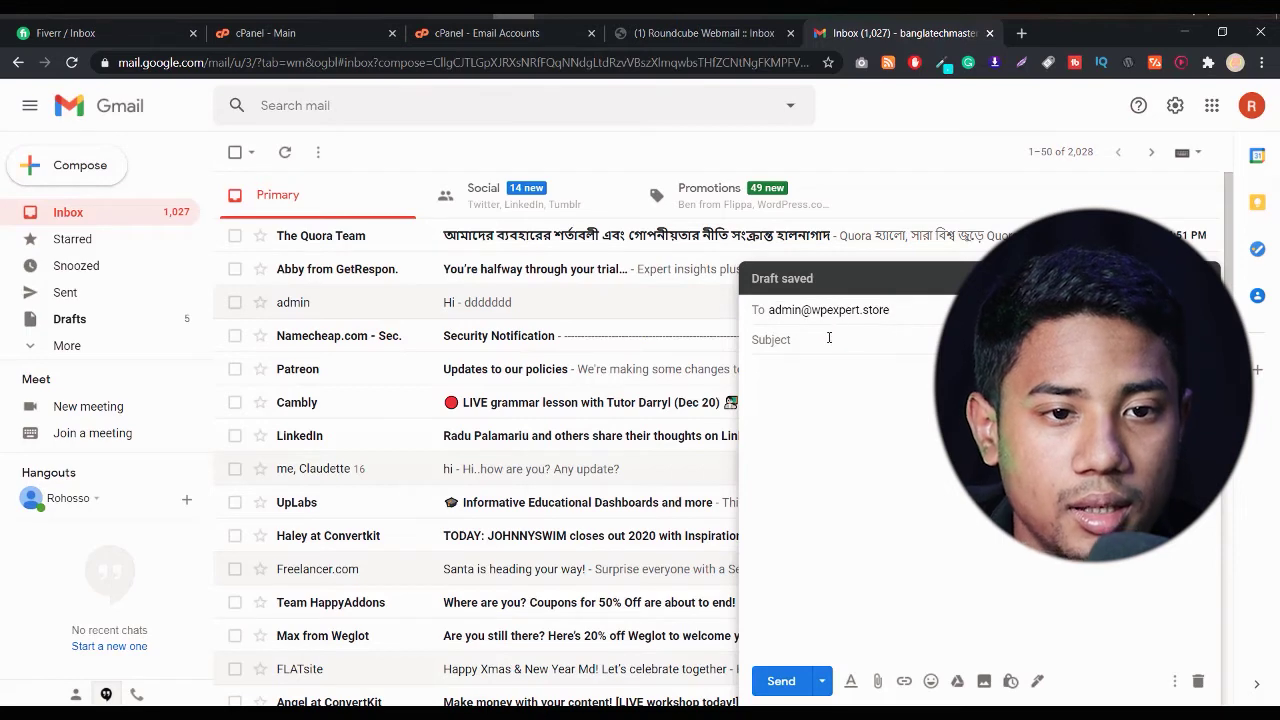
{"action": "left_click", "coordinate": [829, 338]}
{"action": "type", "text": "HH"}
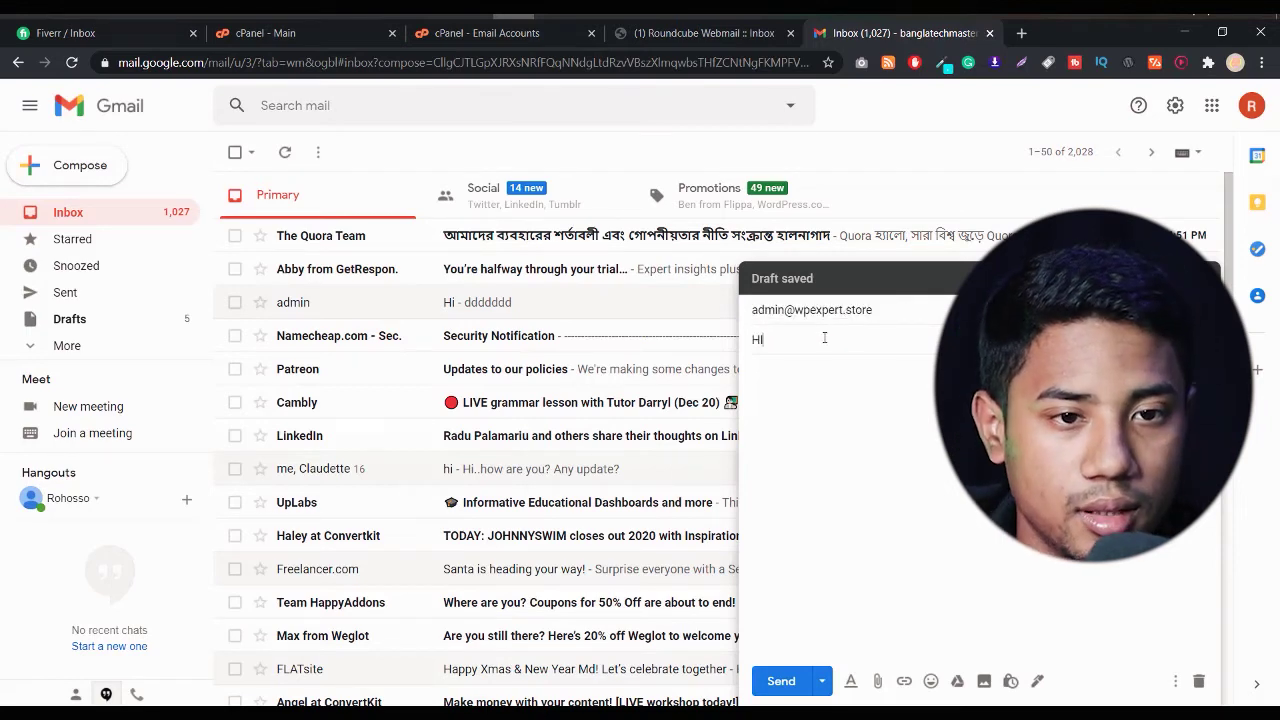
{"action": "left_click", "coordinate": [781, 681]}
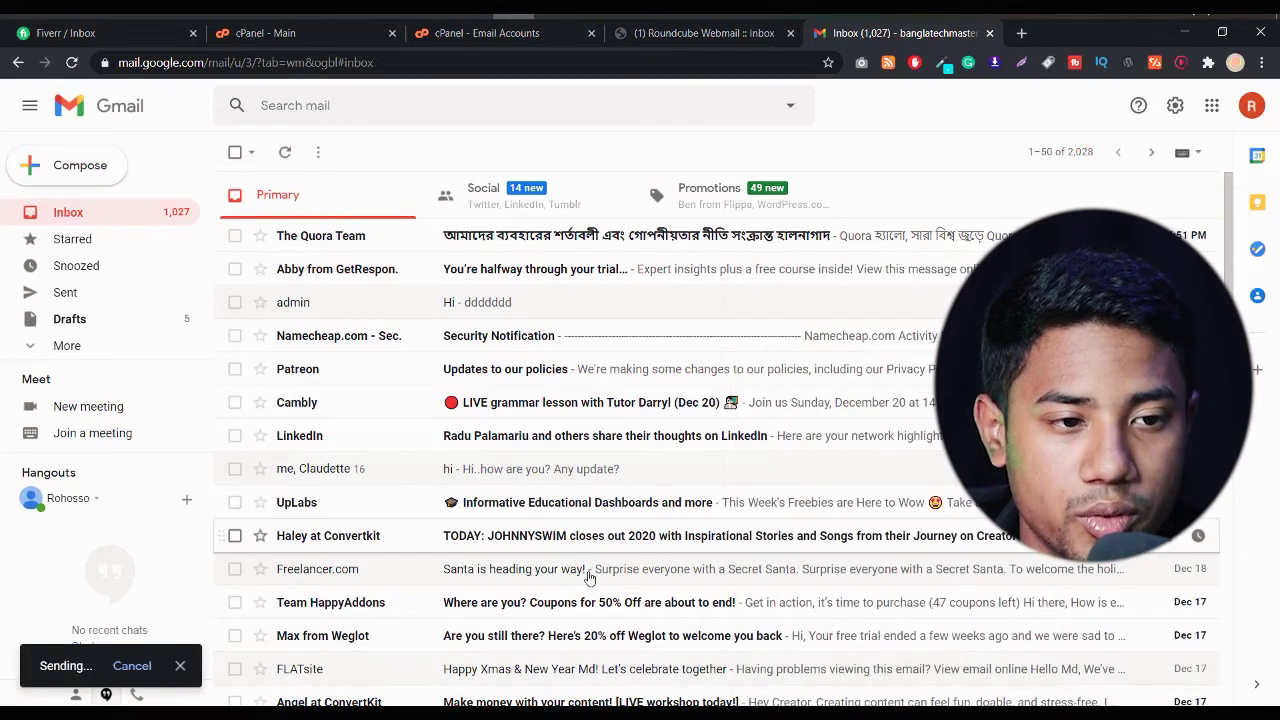
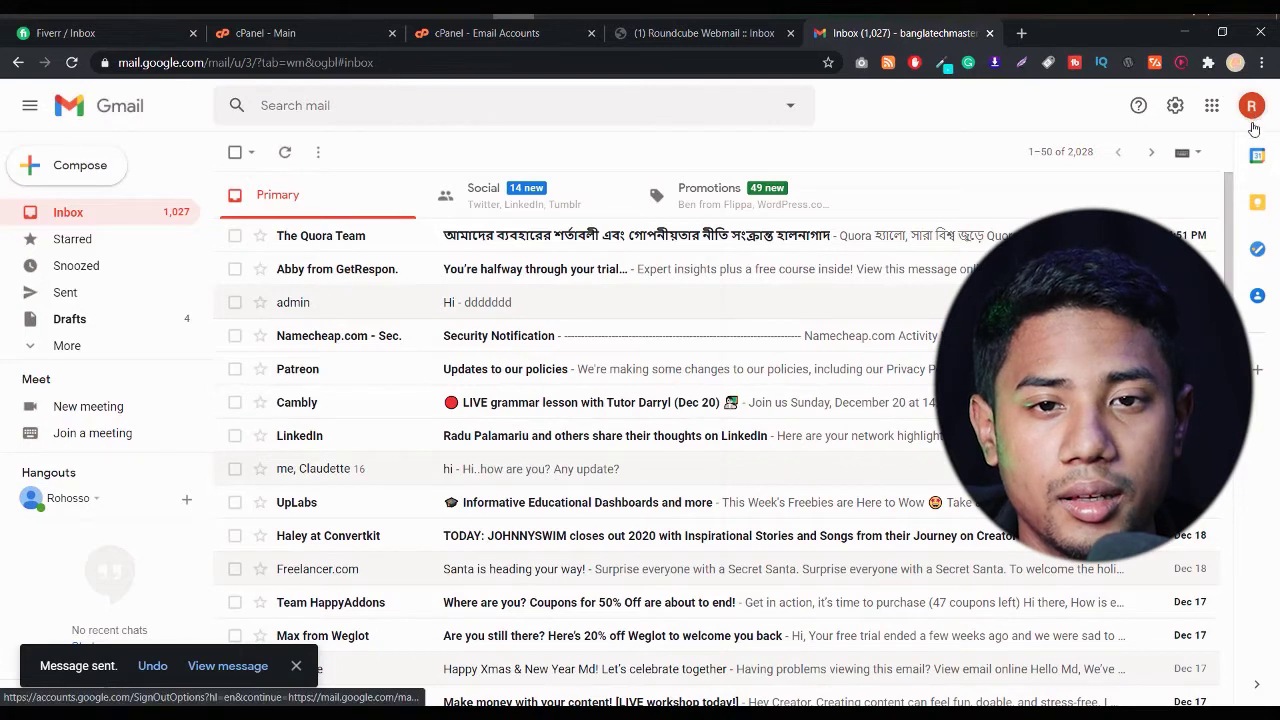
Step: Switch from Gmail to the Roundcube inbox and refresh it to check for new mail
{"action": "left_click", "coordinate": [1251, 107]}
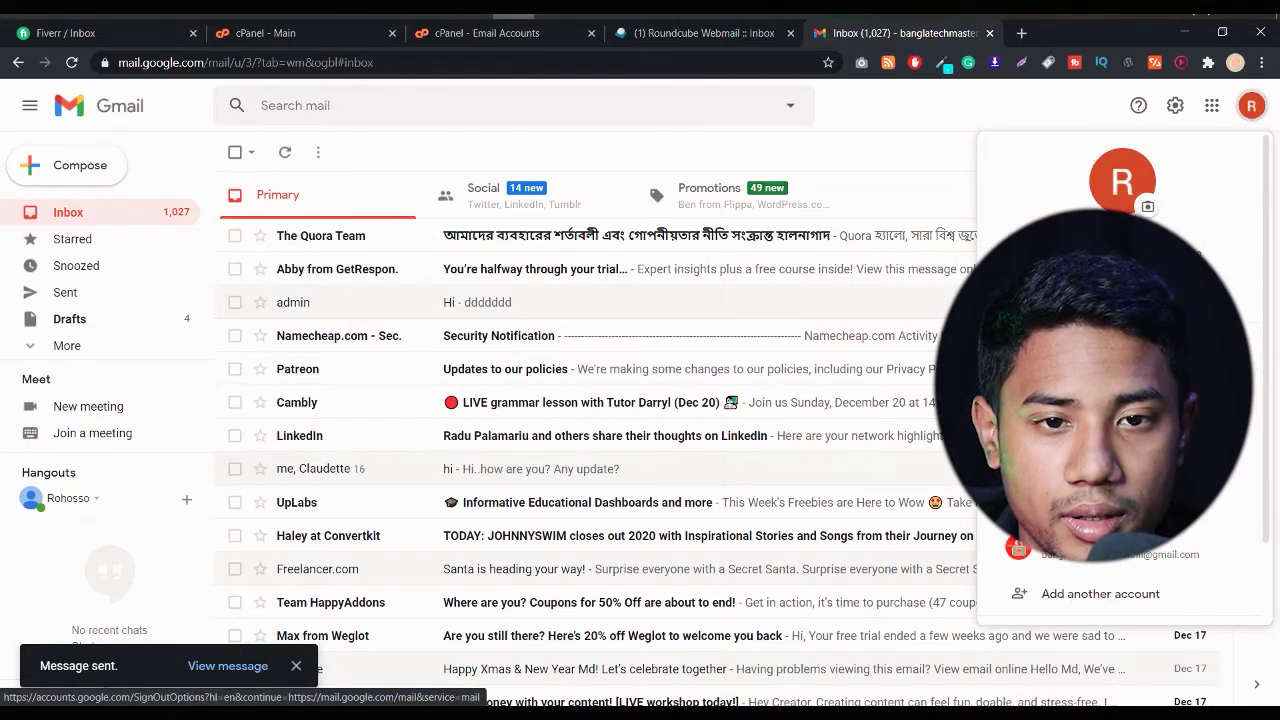
{"action": "key", "text": "Escape"}
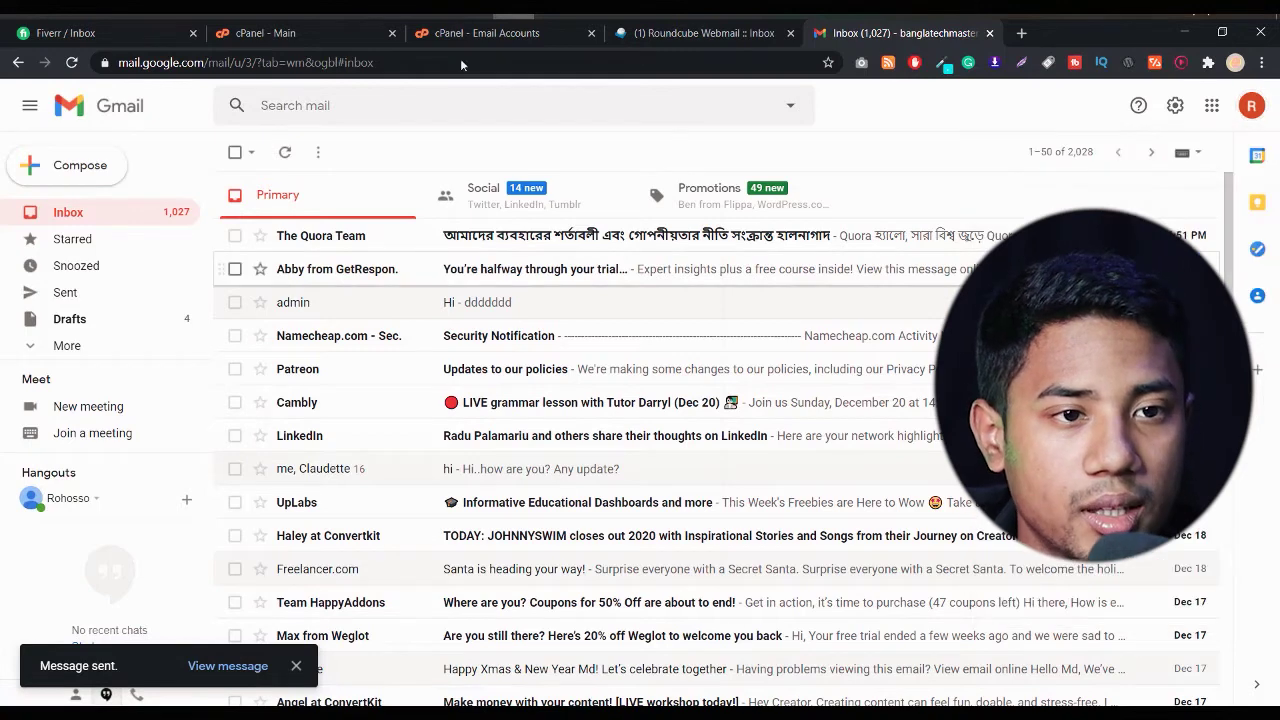
{"action": "left_click", "coordinate": [660, 39]}
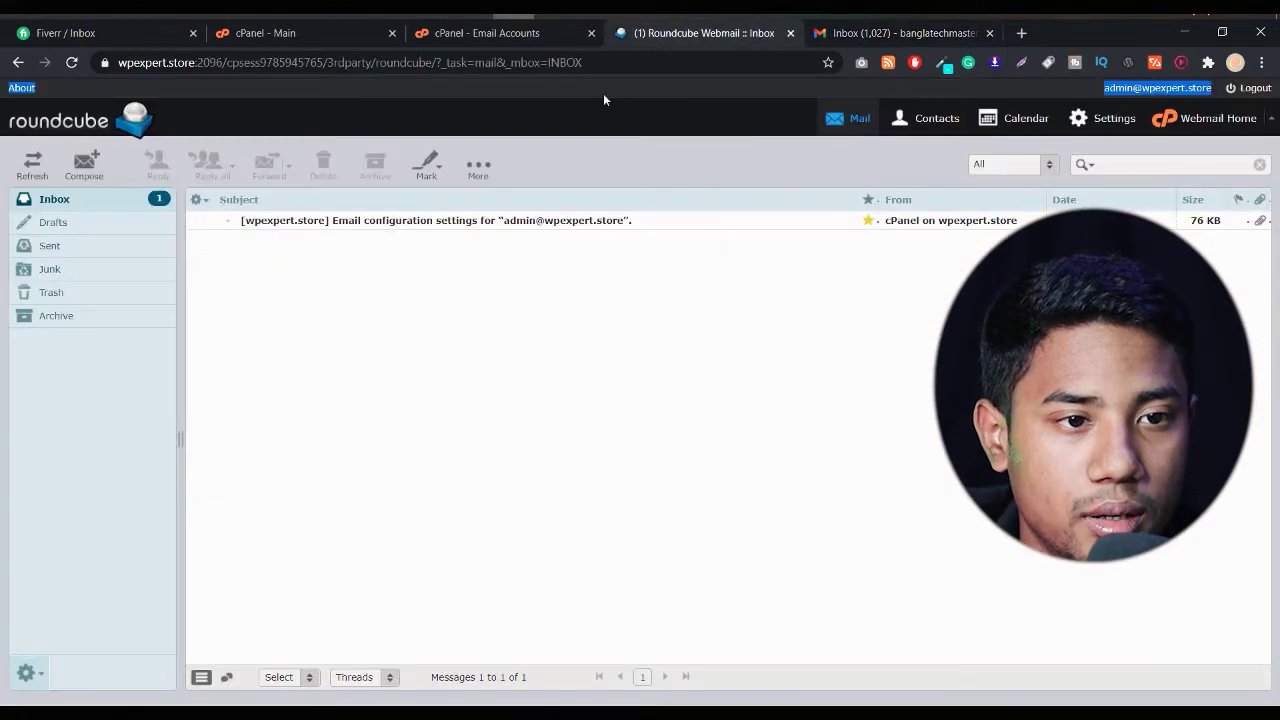
{"action": "left_click", "coordinate": [58, 205]}
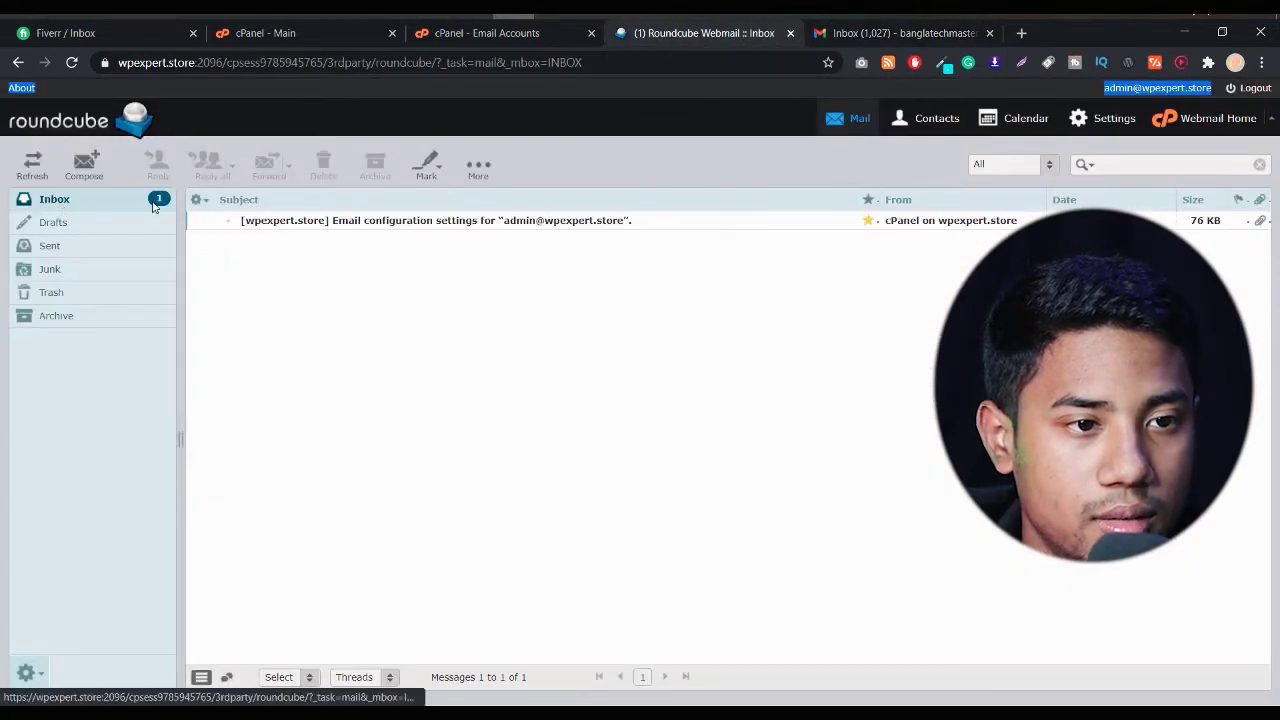
Step: Start a new email and address it to the Gmail account
{"action": "left_click", "coordinate": [95, 170]}
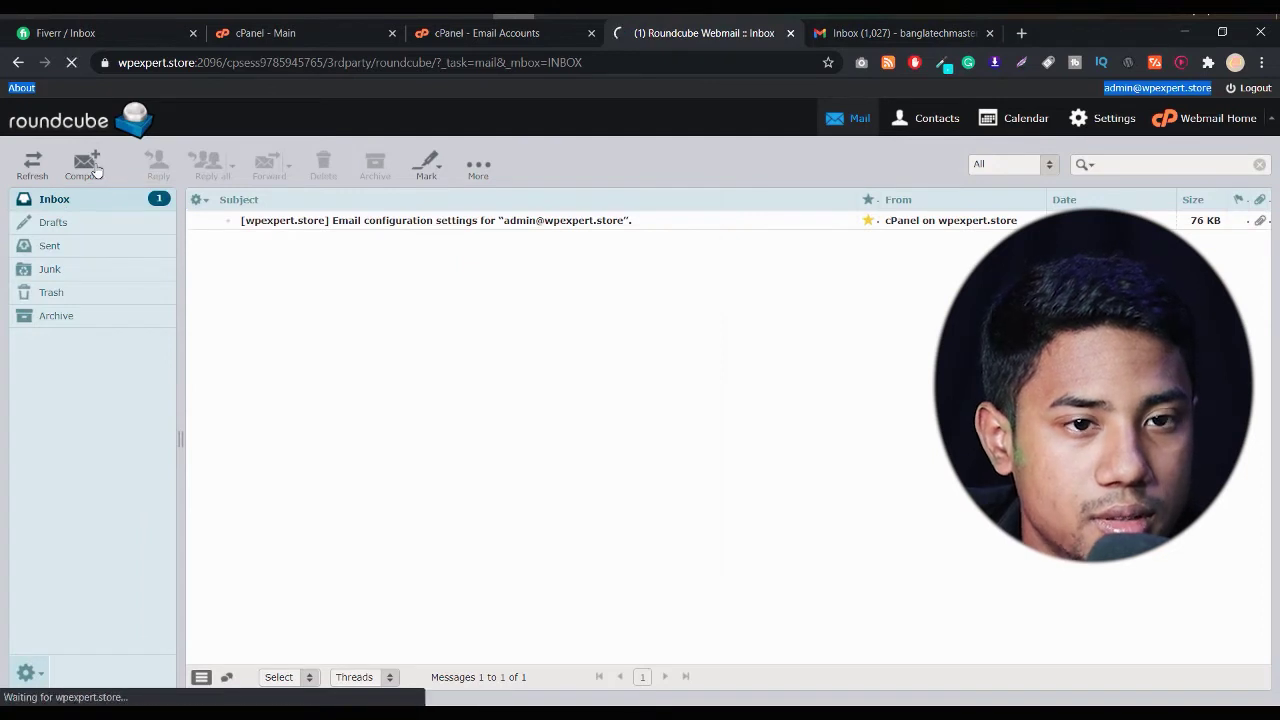
{"action": "key", "text": "ctrl+v"}
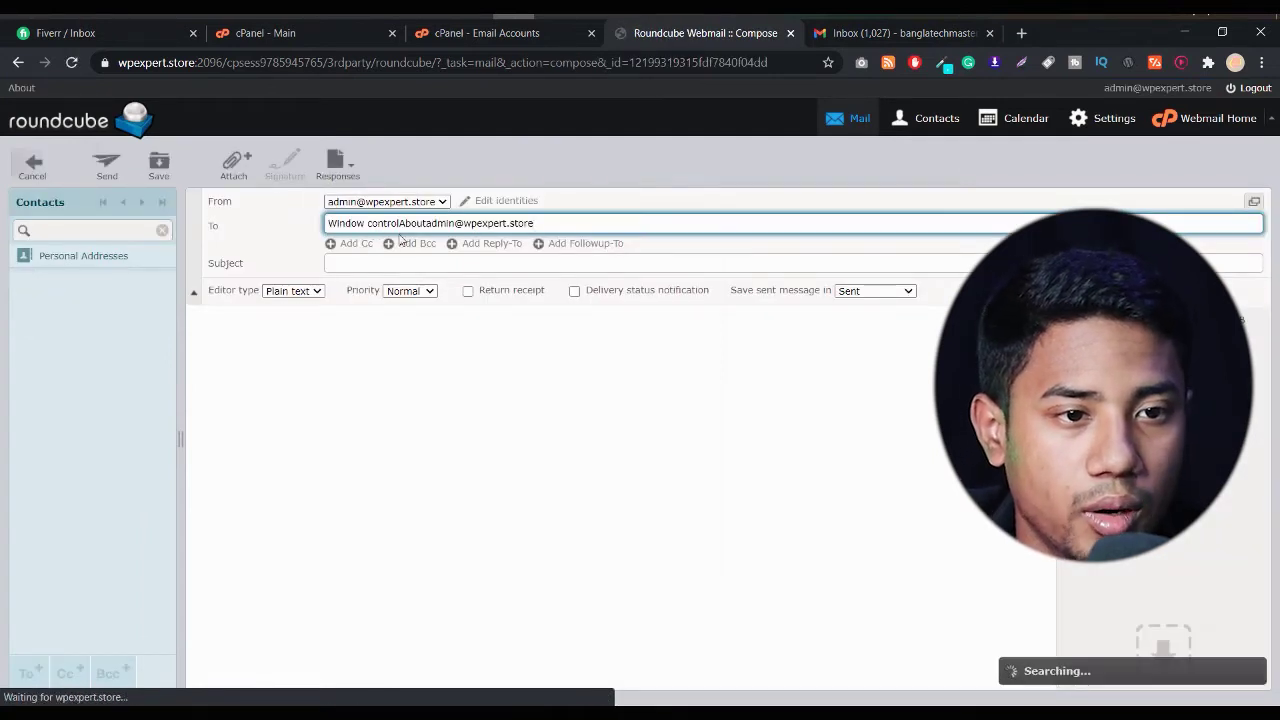
{"action": "triple_click", "coordinate": [465, 223]}
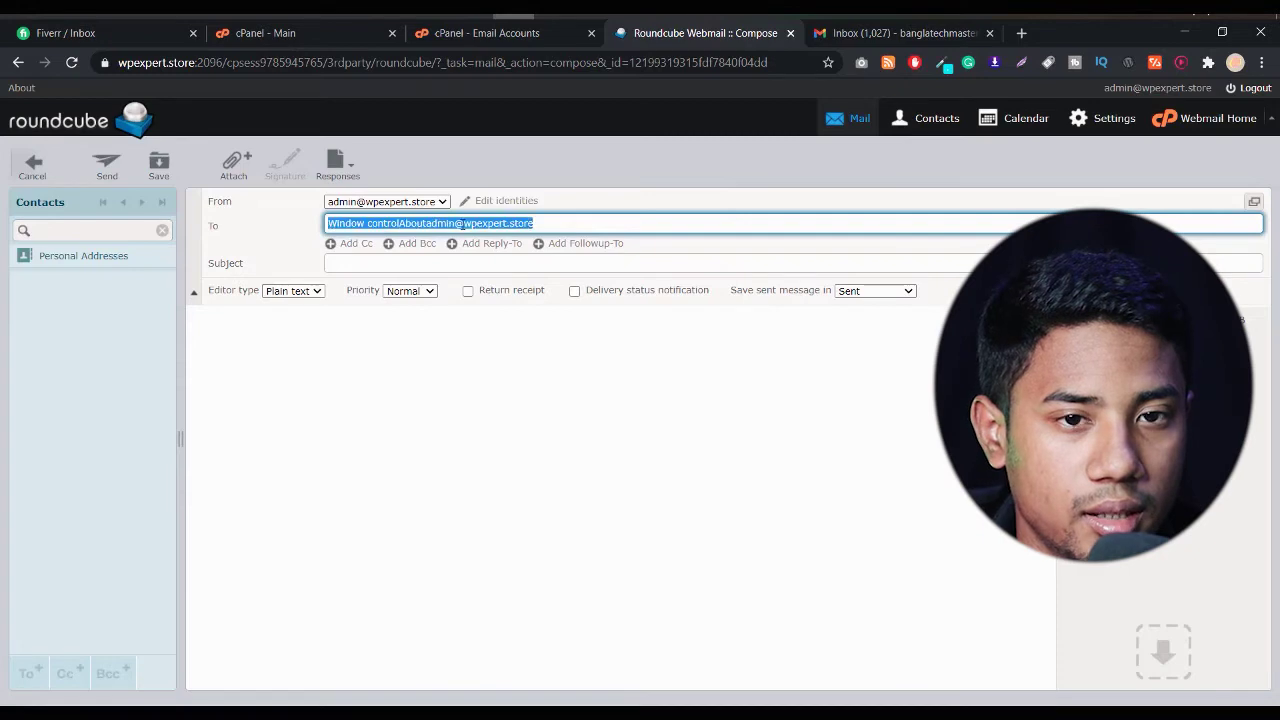
{"action": "left_click", "coordinate": [858, 36]}
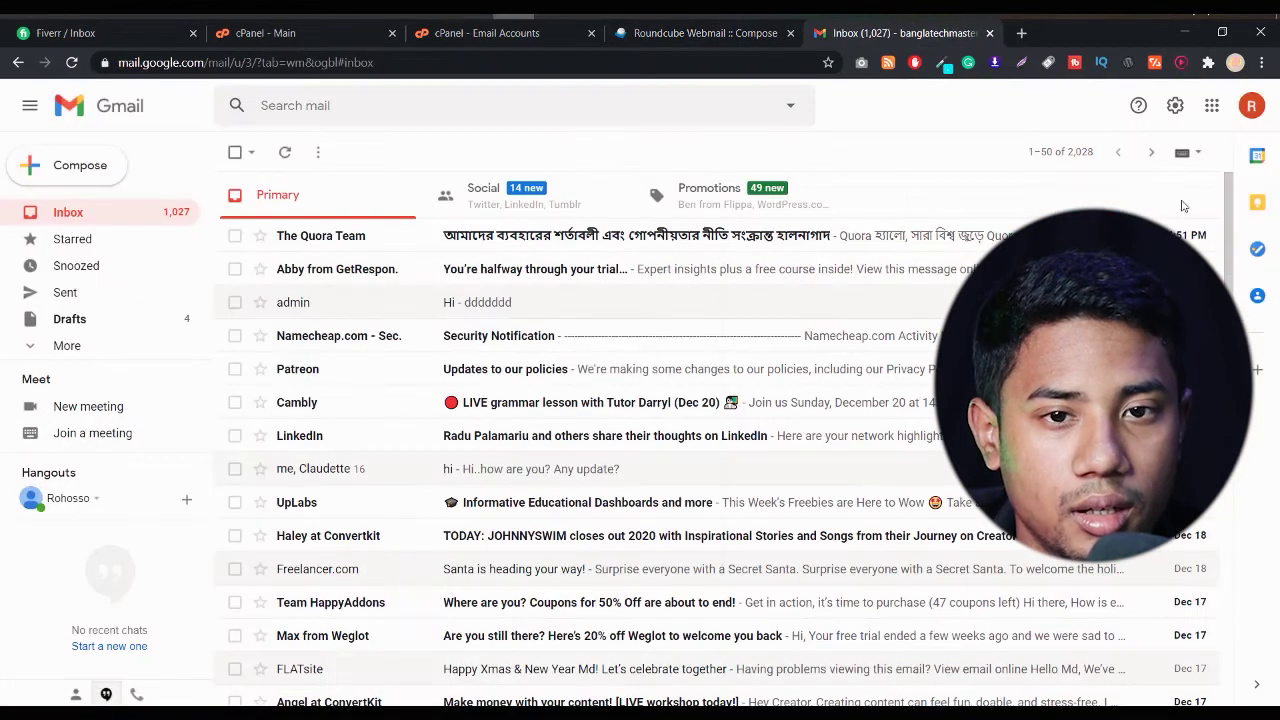
{"action": "left_click", "coordinate": [687, 32]}
{"action": "key", "text": "BackSpace"}
{"action": "key", "text": "ctrl+v"}
Step: Write the body 'aaaa', add the subject 'Hi' after the missing-subject warning, and send it
{"action": "left_click", "coordinate": [425, 392]}
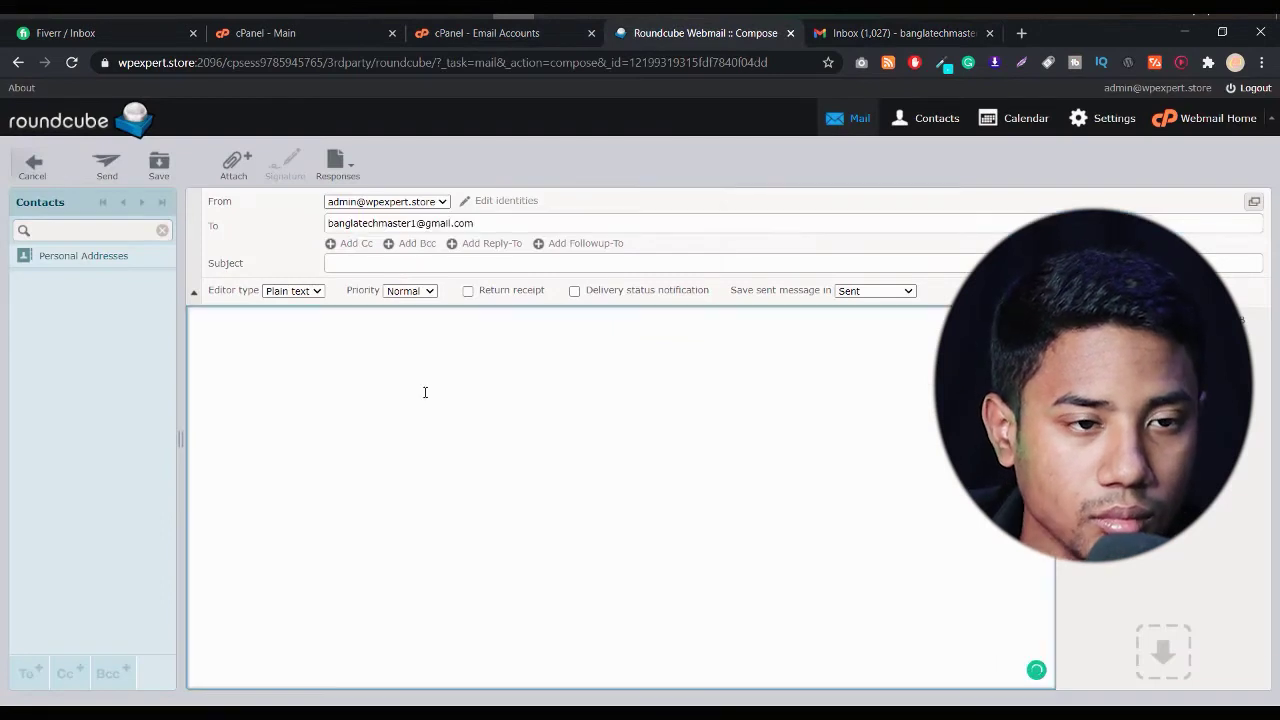
{"action": "type", "text": "aaaa"}
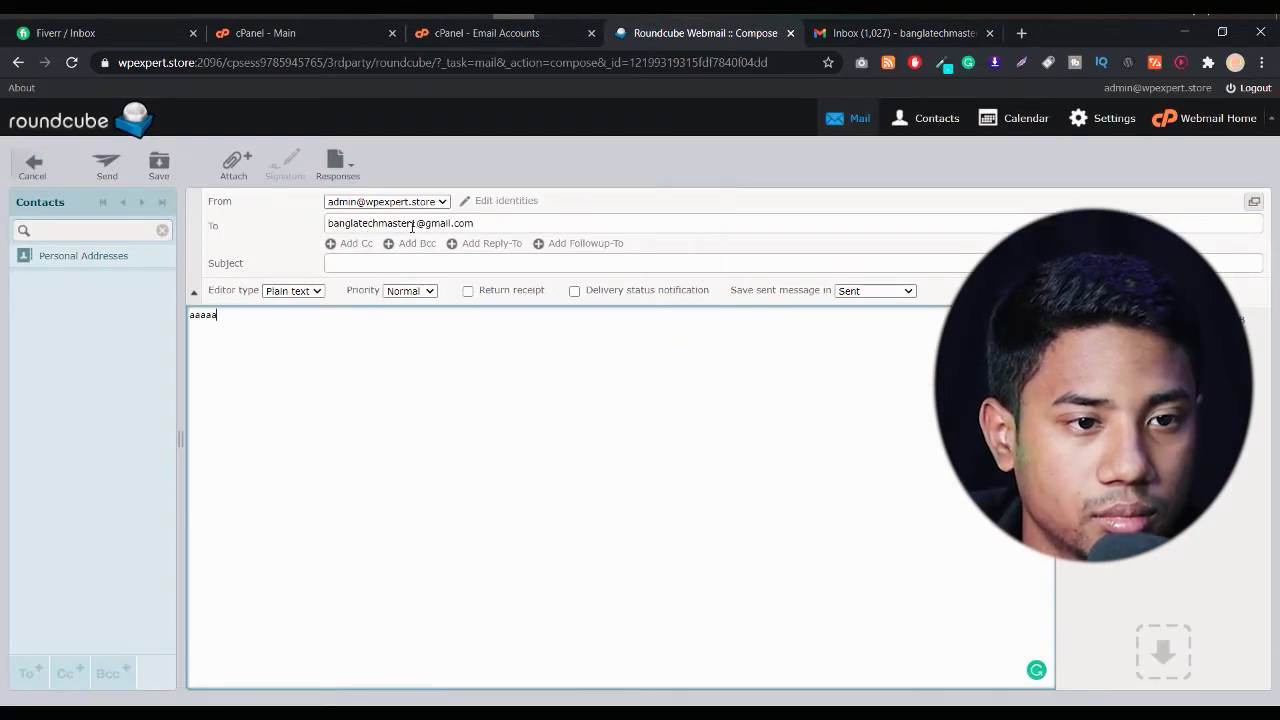
{"action": "left_click", "coordinate": [107, 165]}
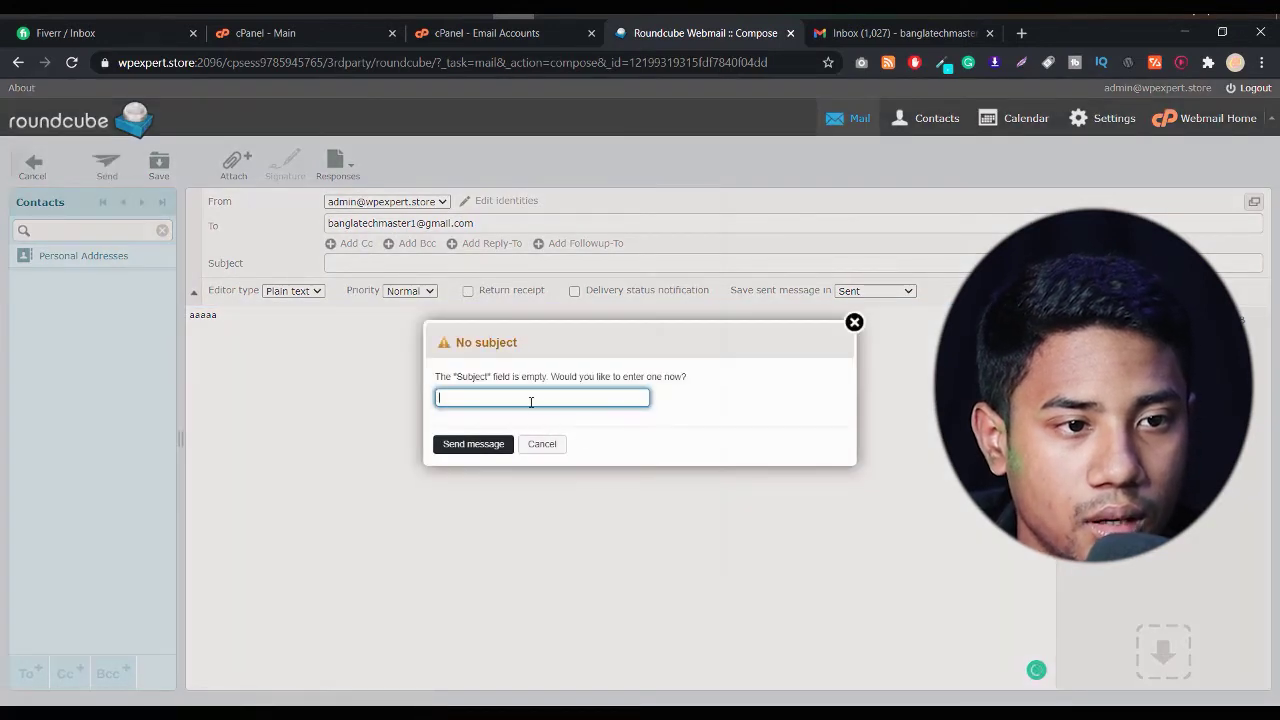
{"action": "left_click", "coordinate": [541, 444]}
{"action": "left_click", "coordinate": [428, 262]}
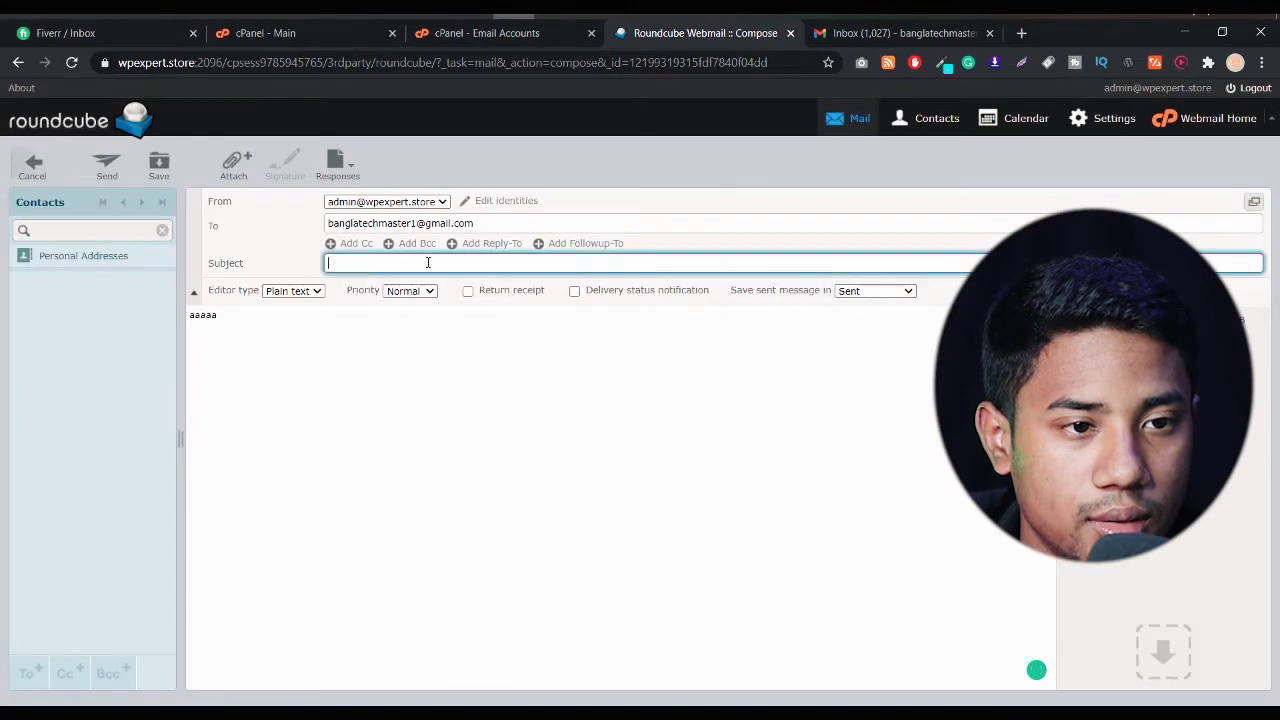
{"action": "type", "text": "Hi"}
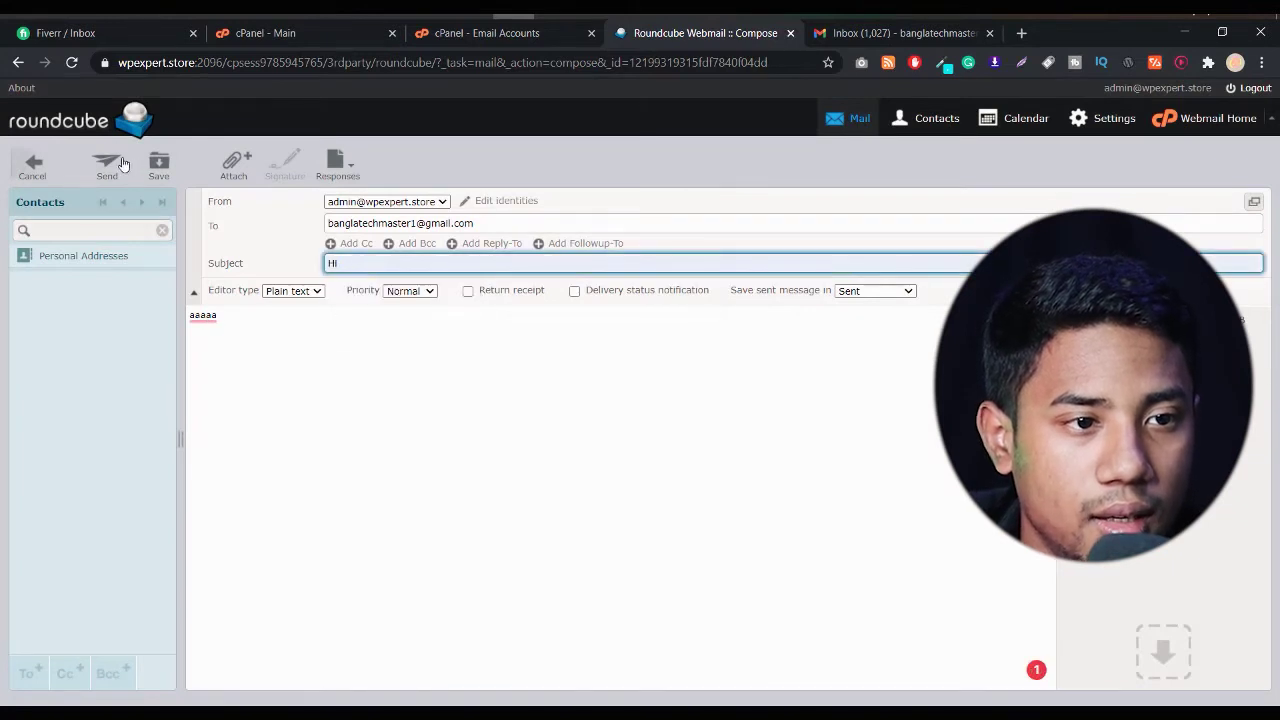
{"action": "left_click", "coordinate": [107, 164]}
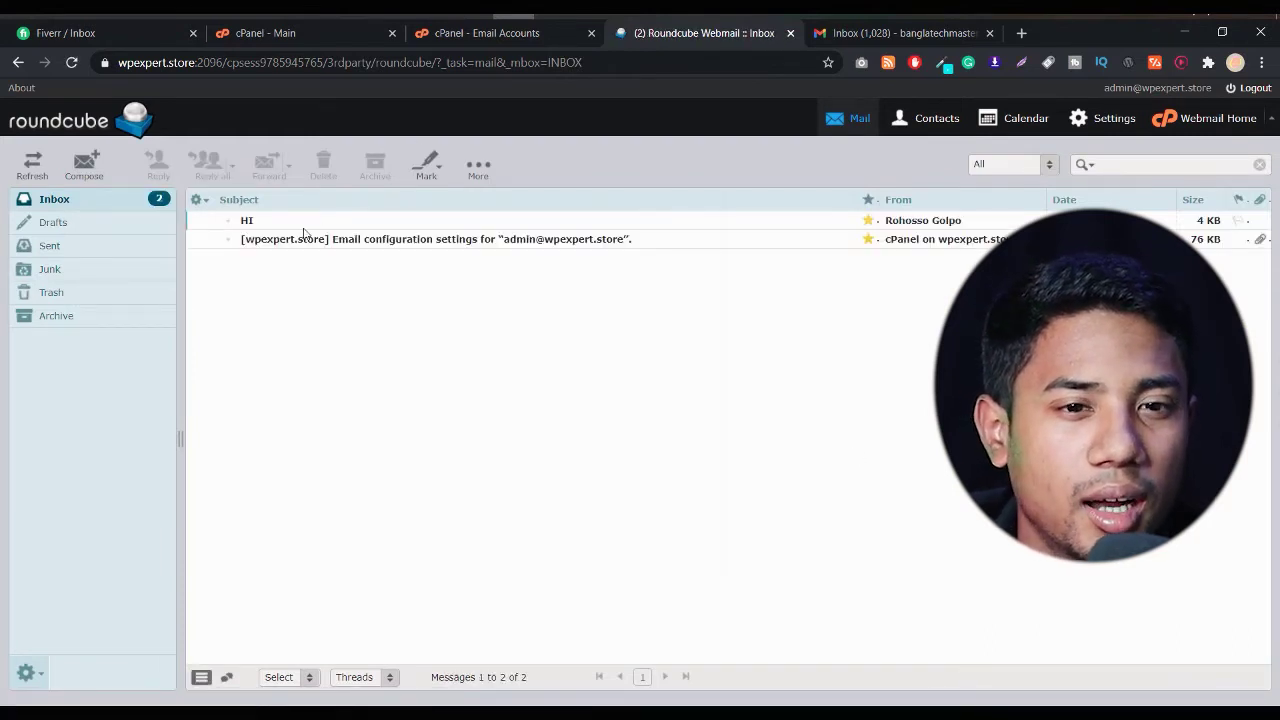
Step: Open the HI message in Roundcube, open the arrived Hi email in Gmail, then return
{"action": "double_click", "coordinate": [283, 221]}
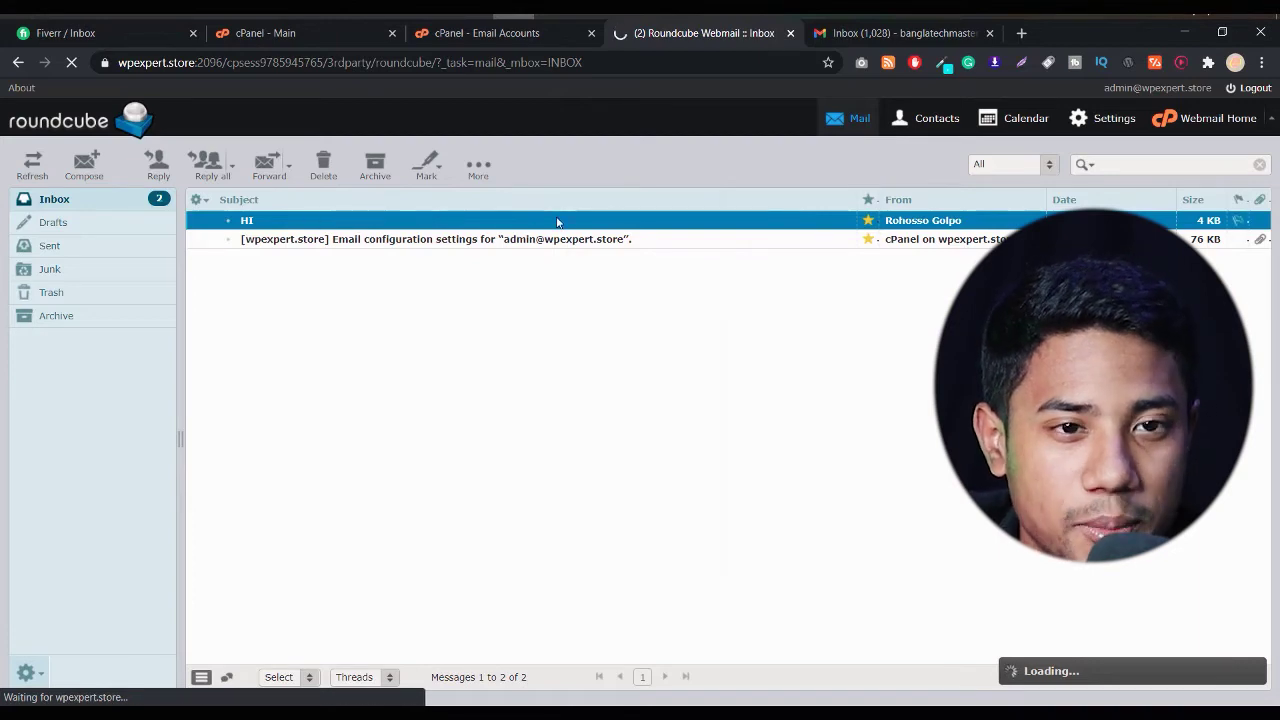
{"action": "left_click", "coordinate": [900, 36]}
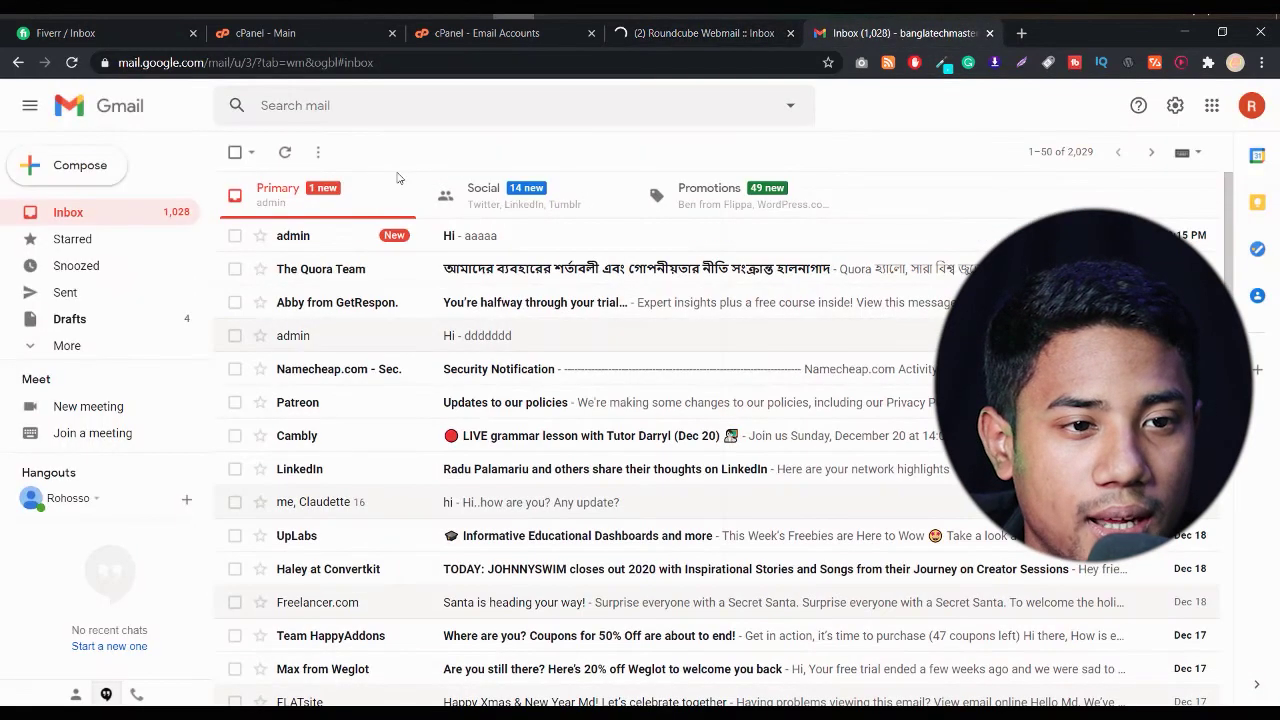
{"action": "left_click", "coordinate": [322, 240]}
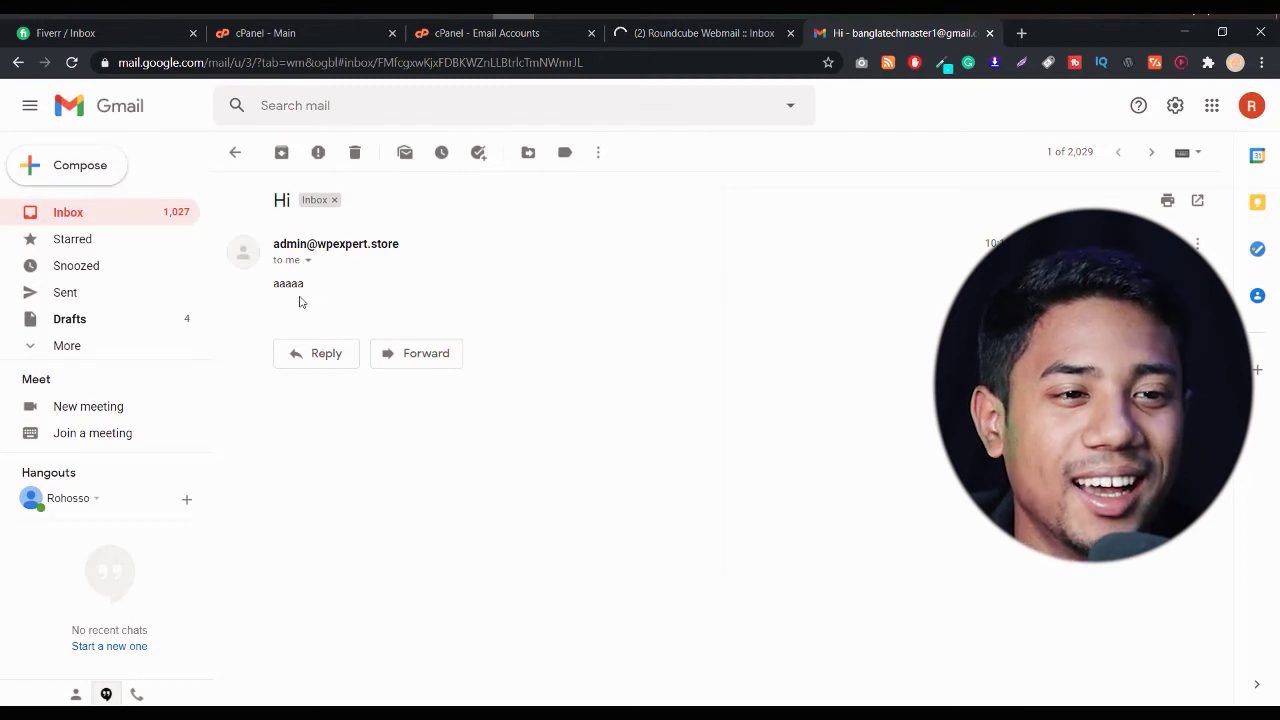
{"action": "left_click", "coordinate": [680, 38]}
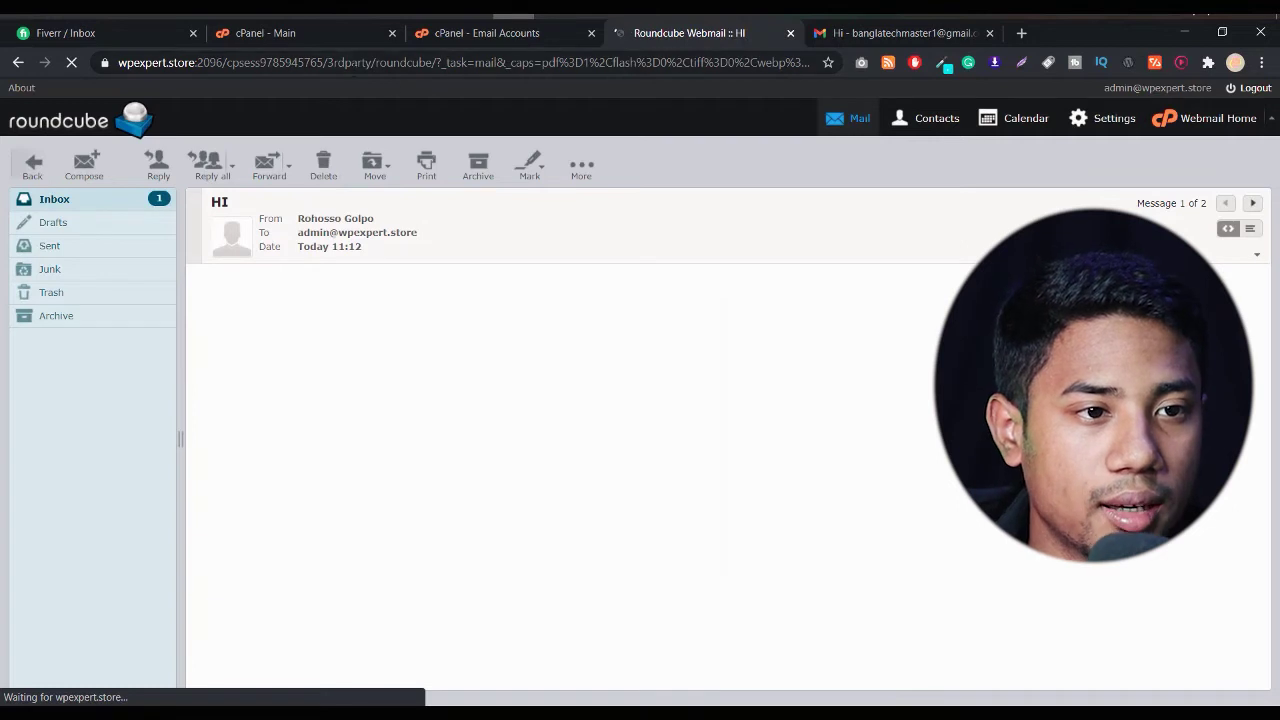
Step: Copy the Roundcube inbox URL from the address bar and bring up the Telegram chat
{"action": "left_click", "coordinate": [603, 62]}
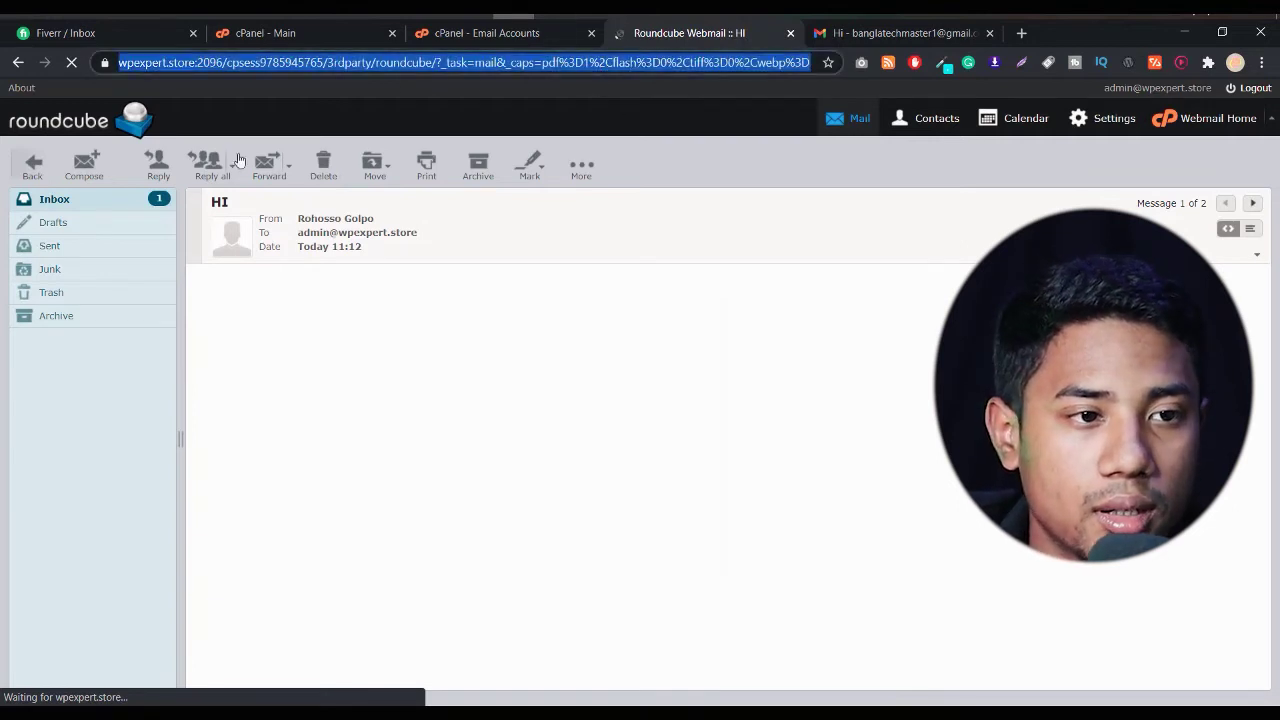
{"action": "left_click", "coordinate": [87, 203]}
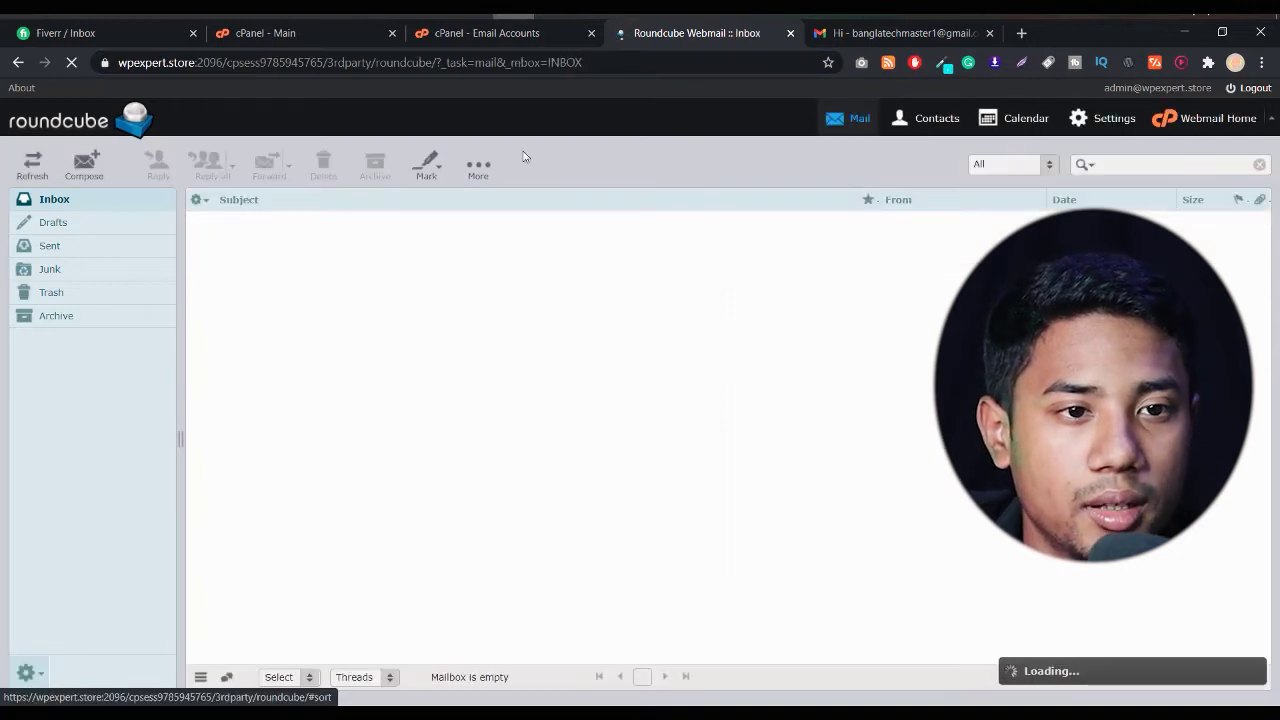
{"action": "left_click_drag", "start_coordinate": [622, 64], "coordinate": [118, 64]}
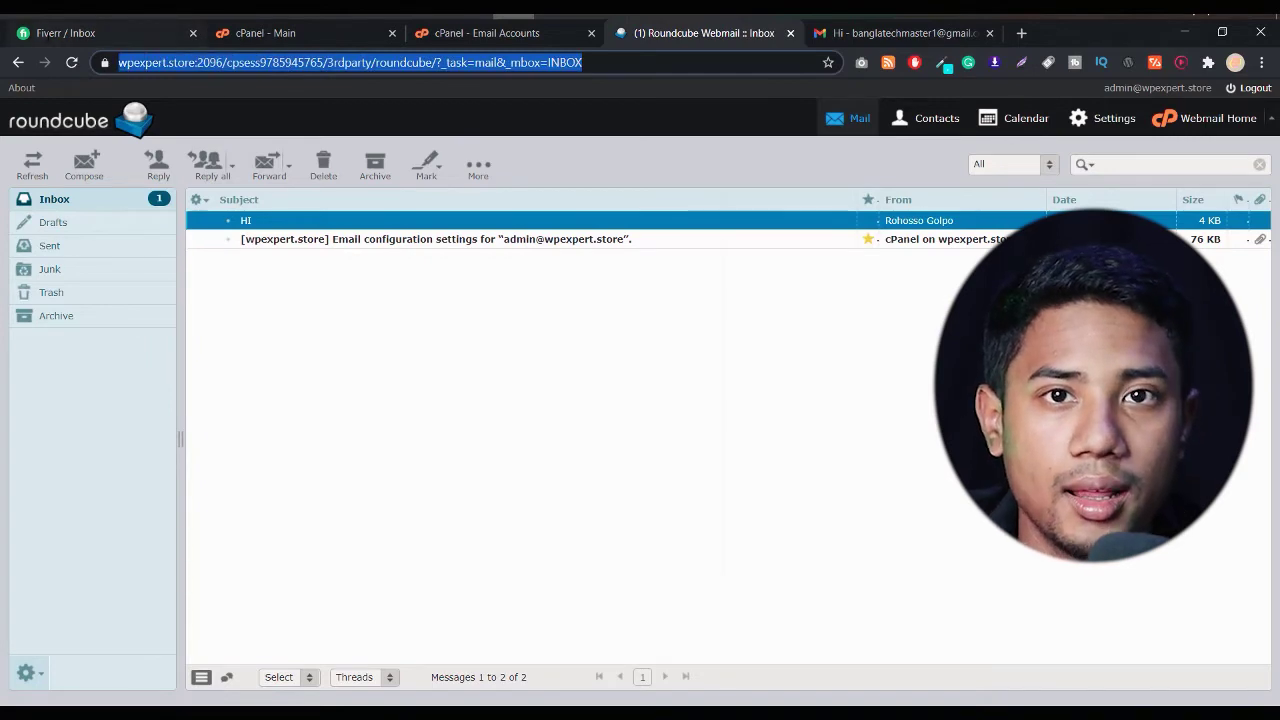
{"action": "left_click_drag", "start_coordinate": [404, 64], "coordinate": [118, 64]}
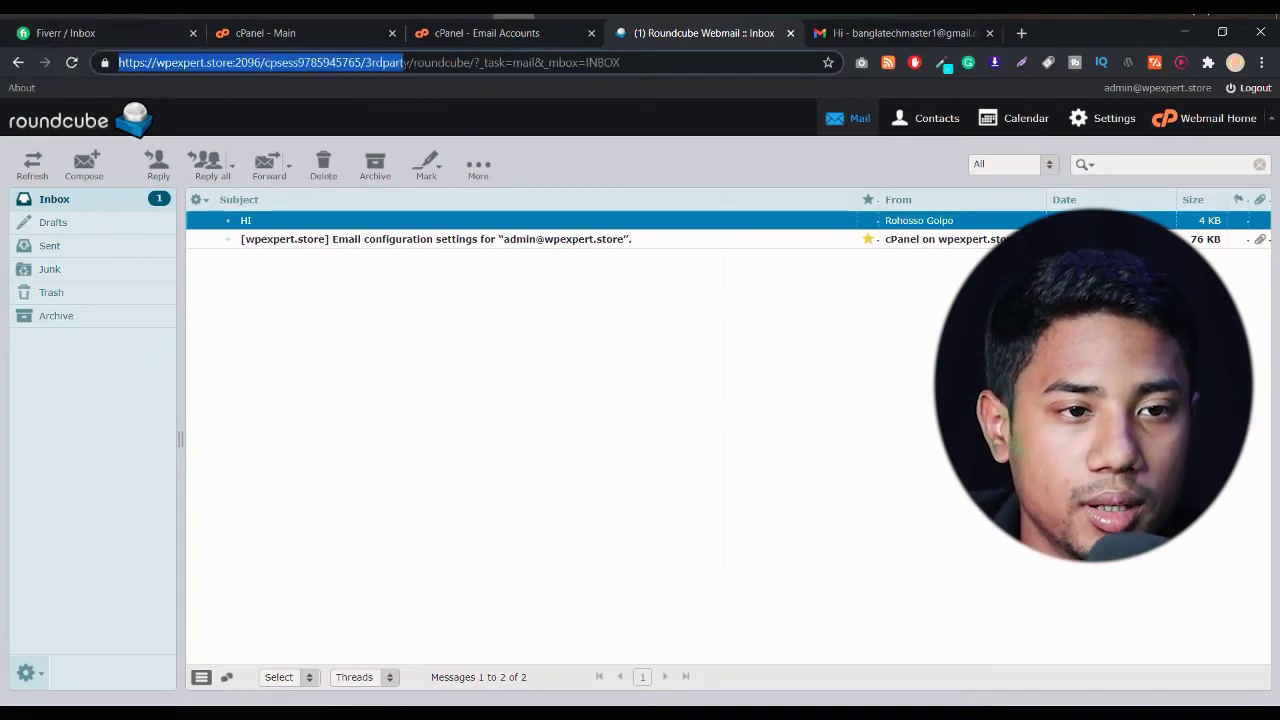
{"action": "left_click", "coordinate": [425, 62]}
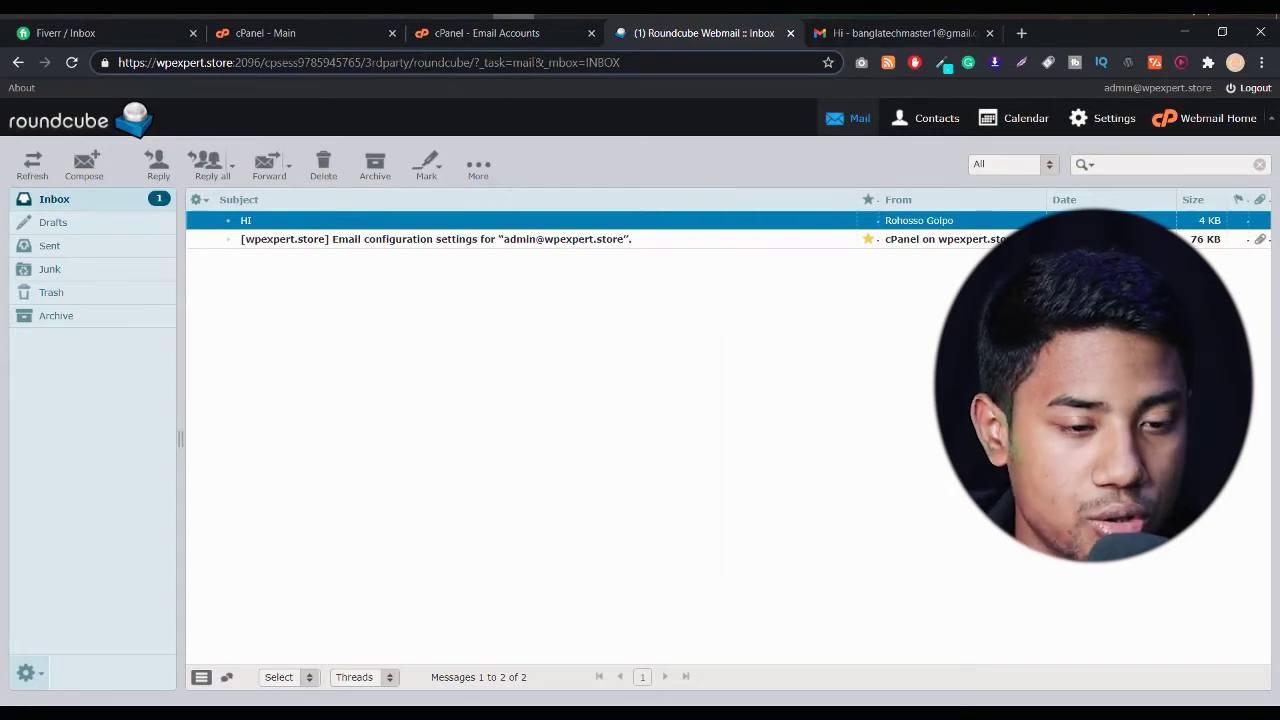
{"action": "left_click", "coordinate": [536, 62]}
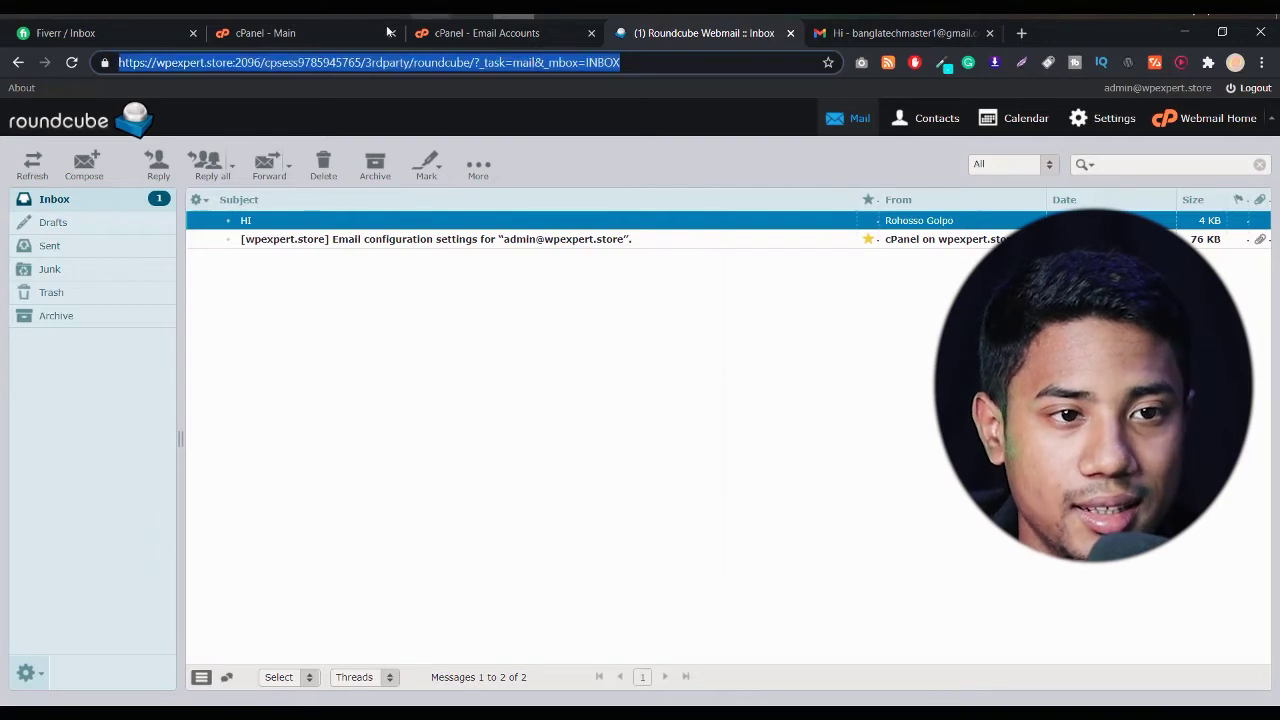
{"action": "right_click", "coordinate": [557, 64]}
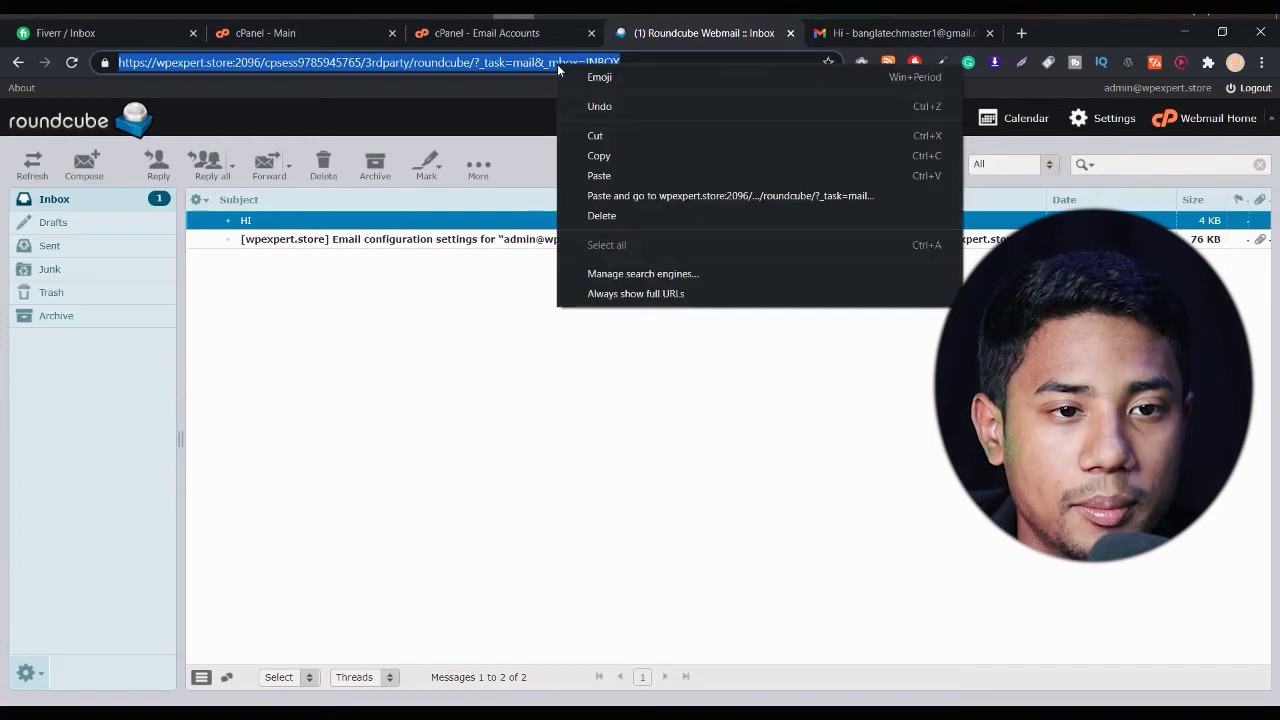
{"action": "left_click", "coordinate": [600, 156]}
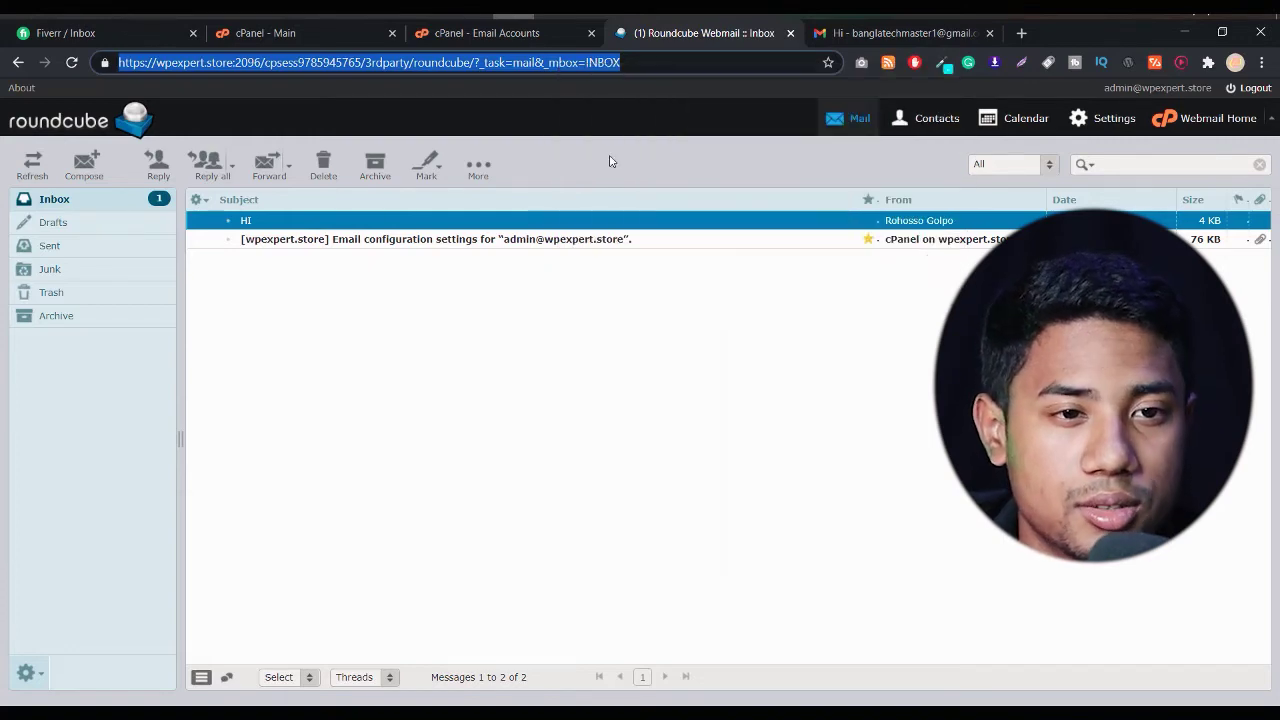
{"action": "left_click", "coordinate": [345, 30]}
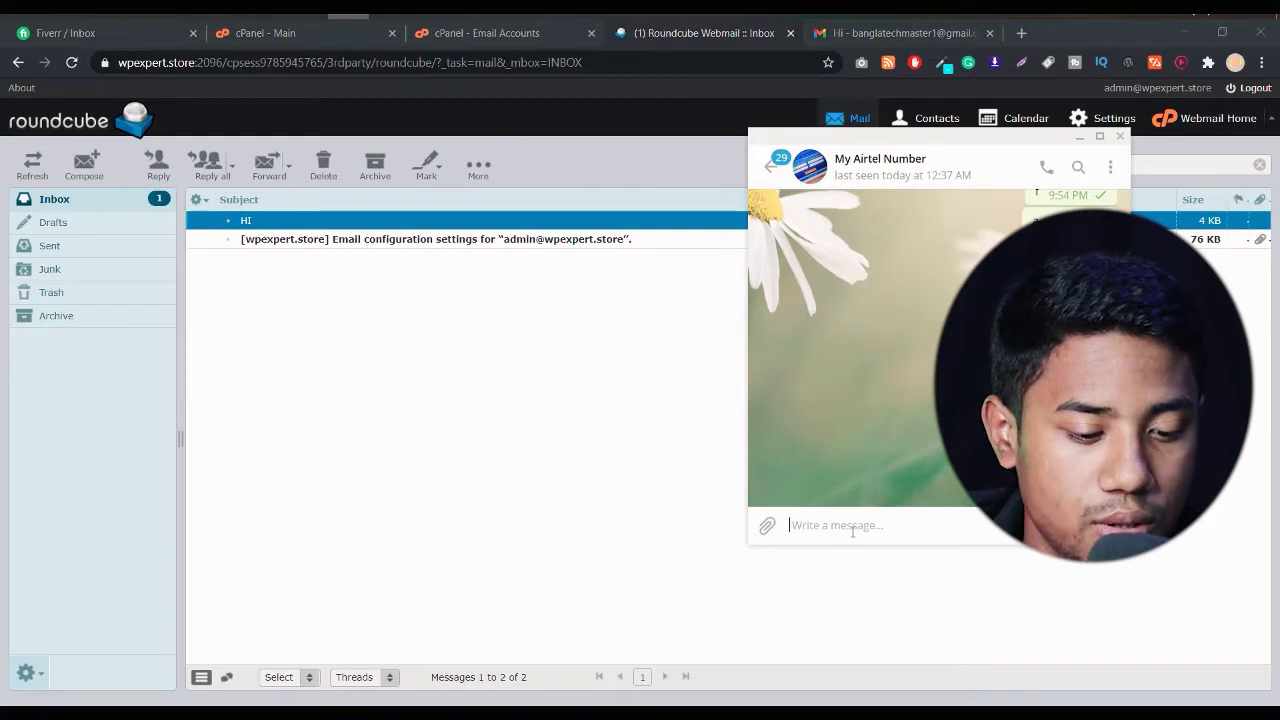
Step: Send the copied webmail link in the Telegram chat, then switch to the mirrored phone screen
{"action": "key", "text": "ctrl+v"}
{"action": "key", "text": "Return"}
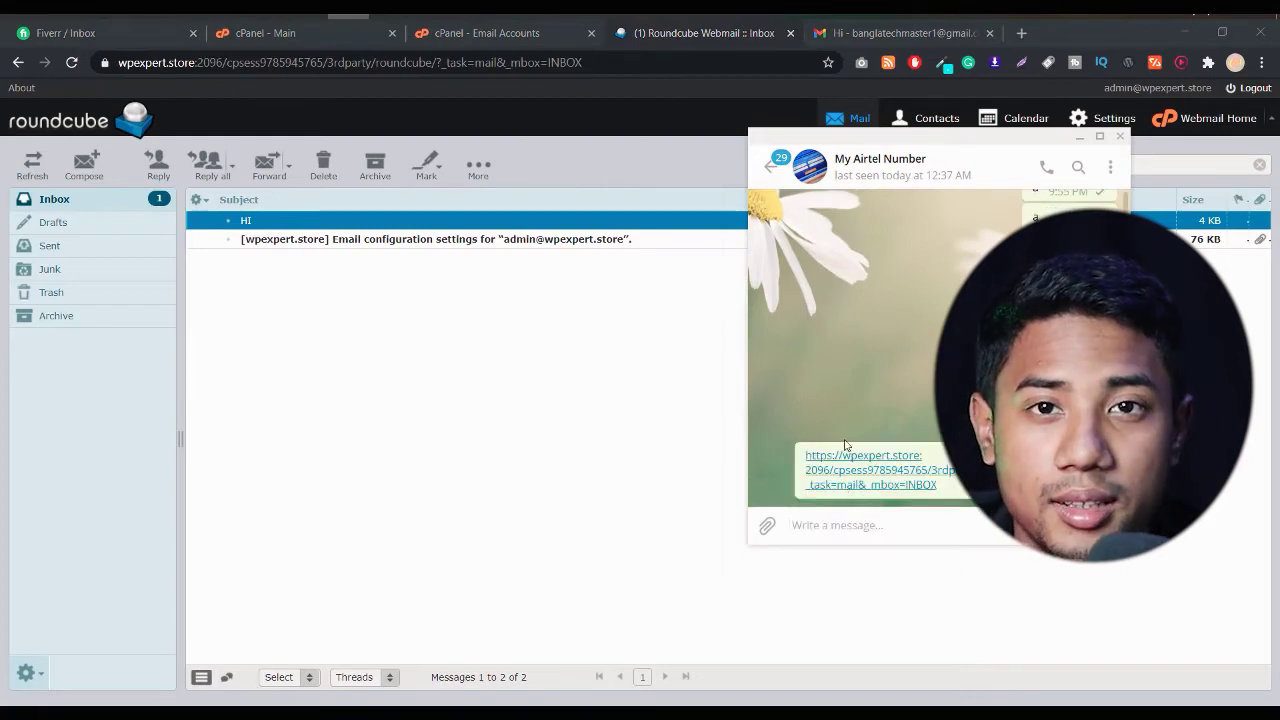
{"action": "left_click", "coordinate": [464, 316]}
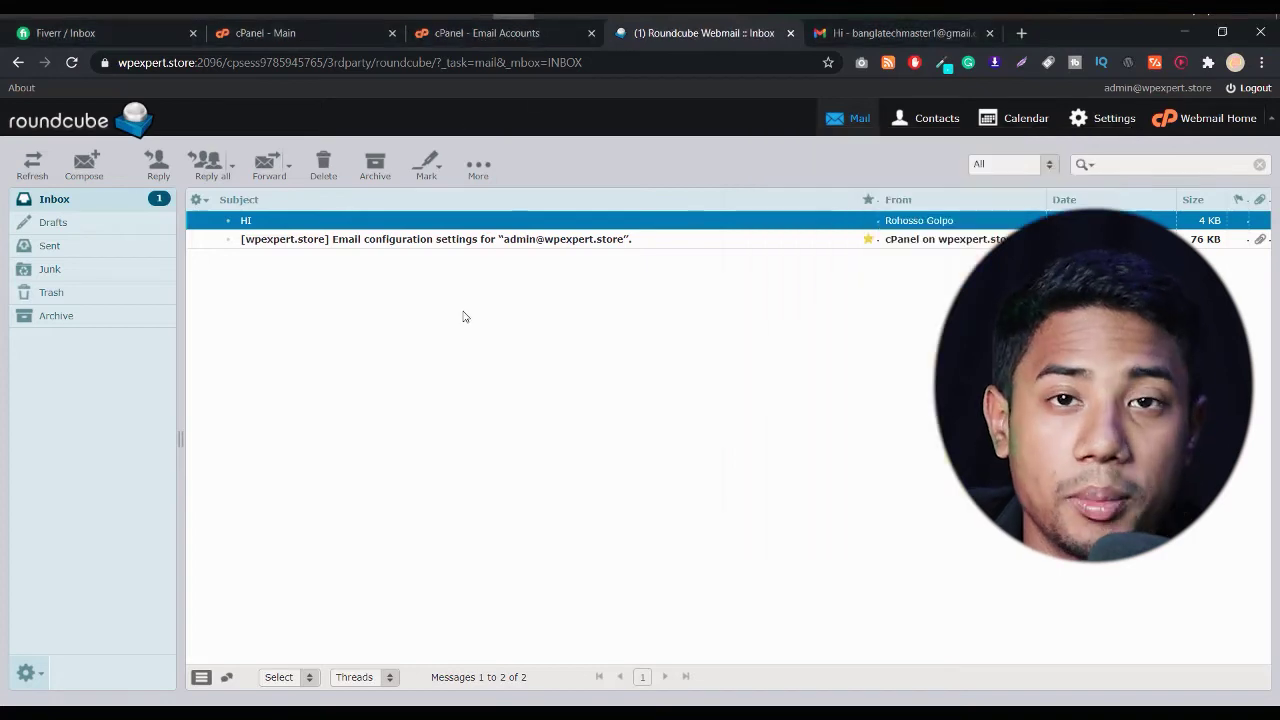
{"action": "key", "text": "alt+Tab"}
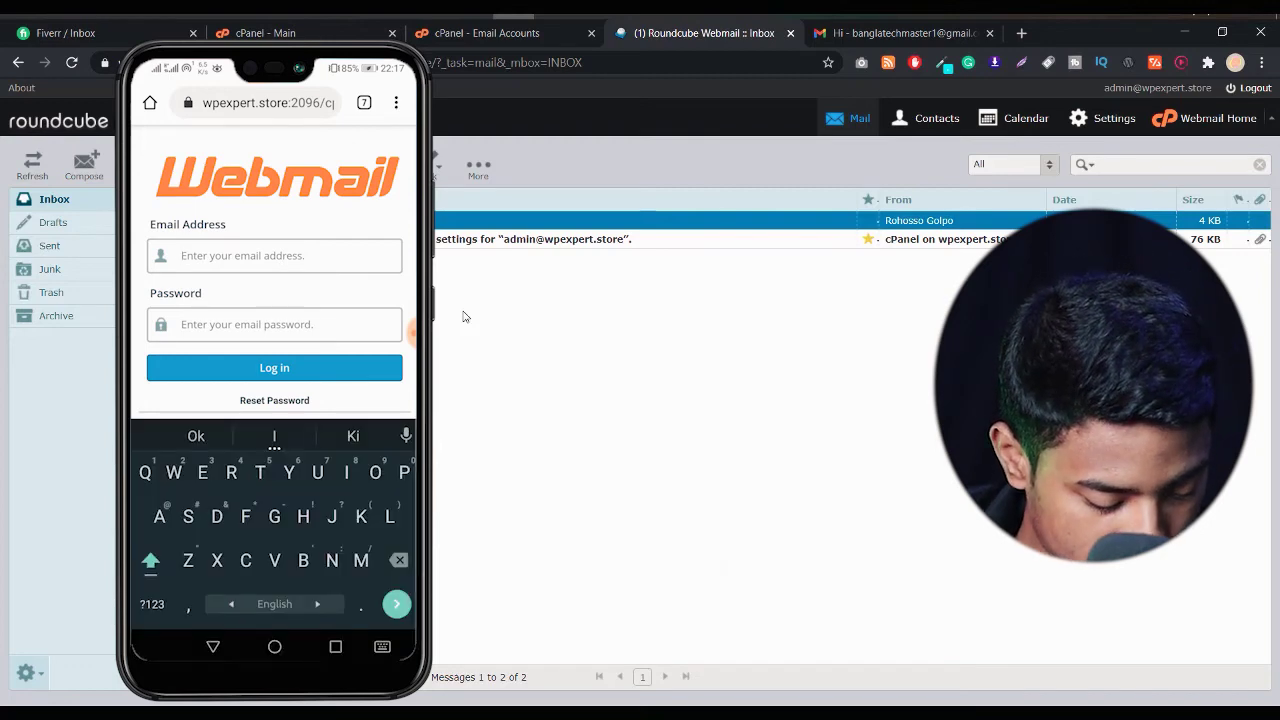
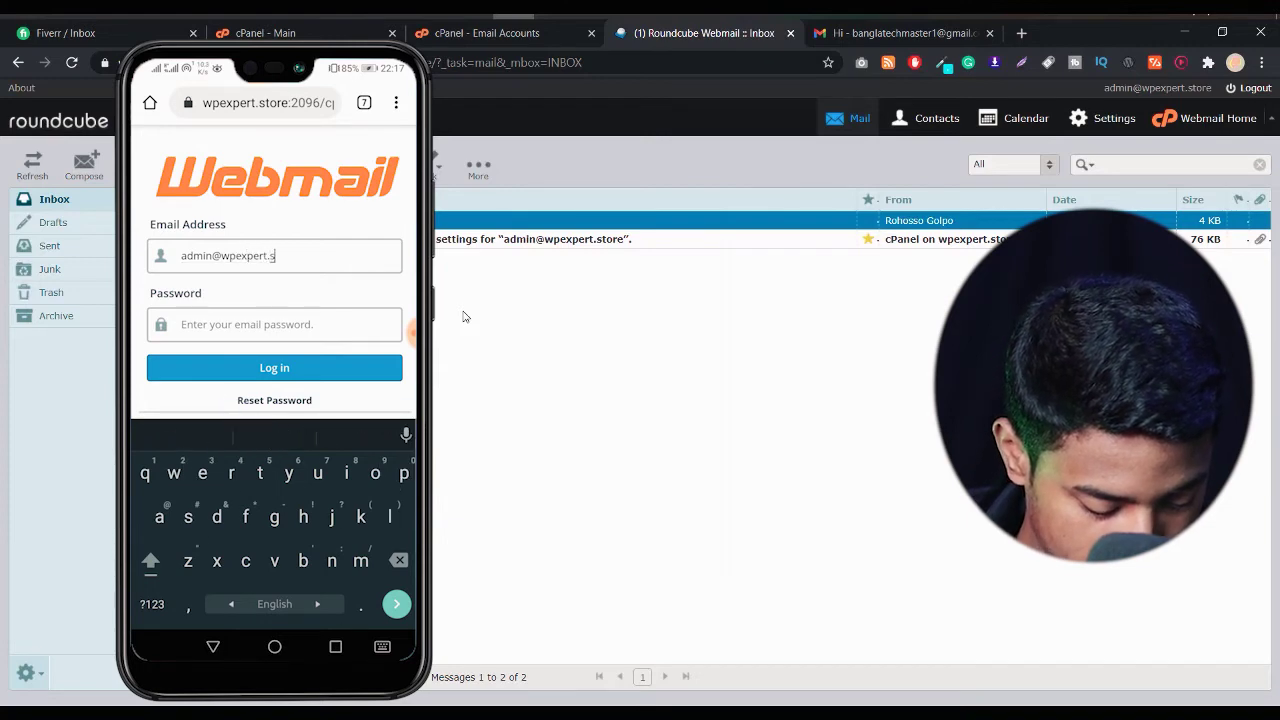
Step: On the phone's Webmail login, enter the account's email address and paste its password
{"action": "key", "text": "Tab"}
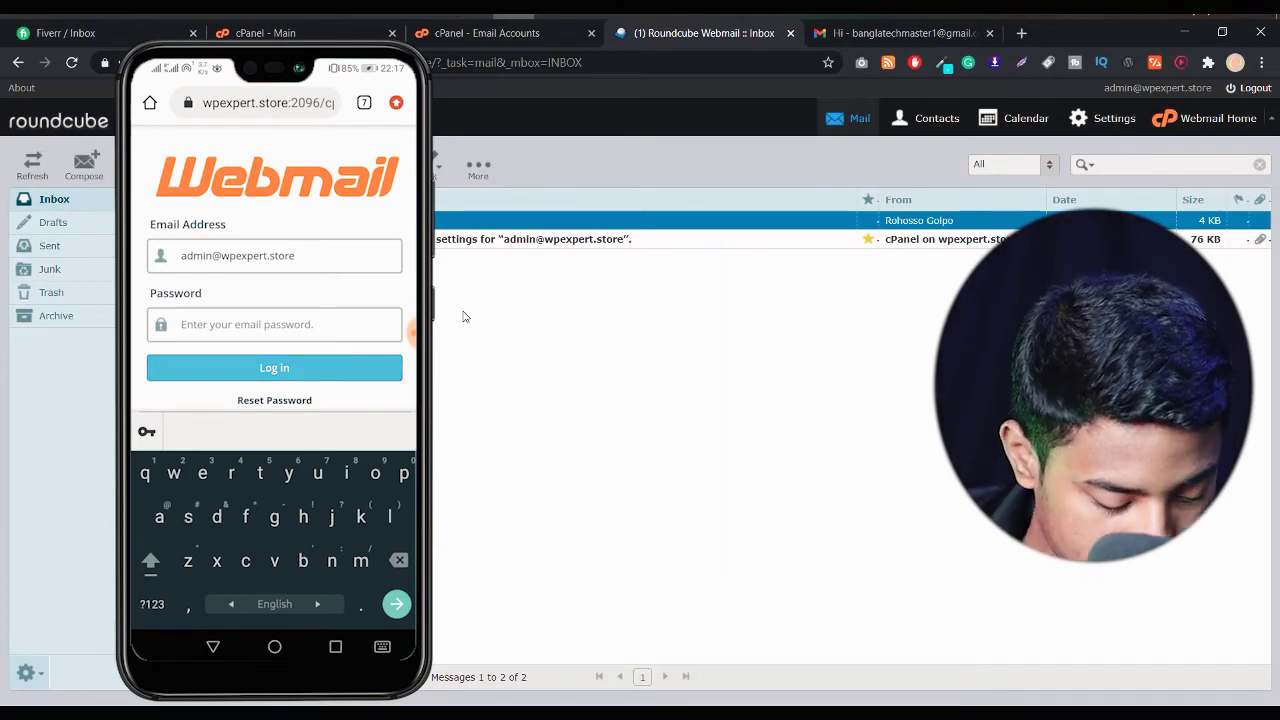
{"action": "key", "text": "ctrl+v"}
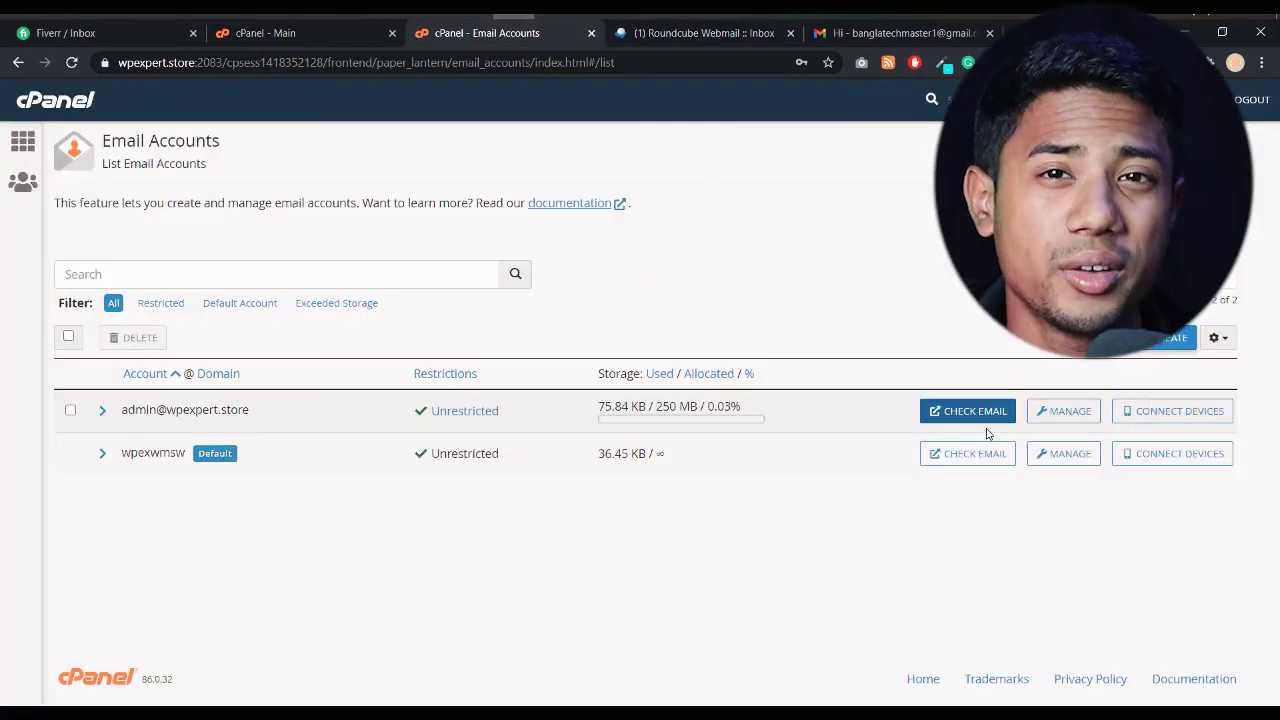
Step: Open Connect Devices for the email account in cPanel
{"action": "left_click", "coordinate": [1218, 417]}
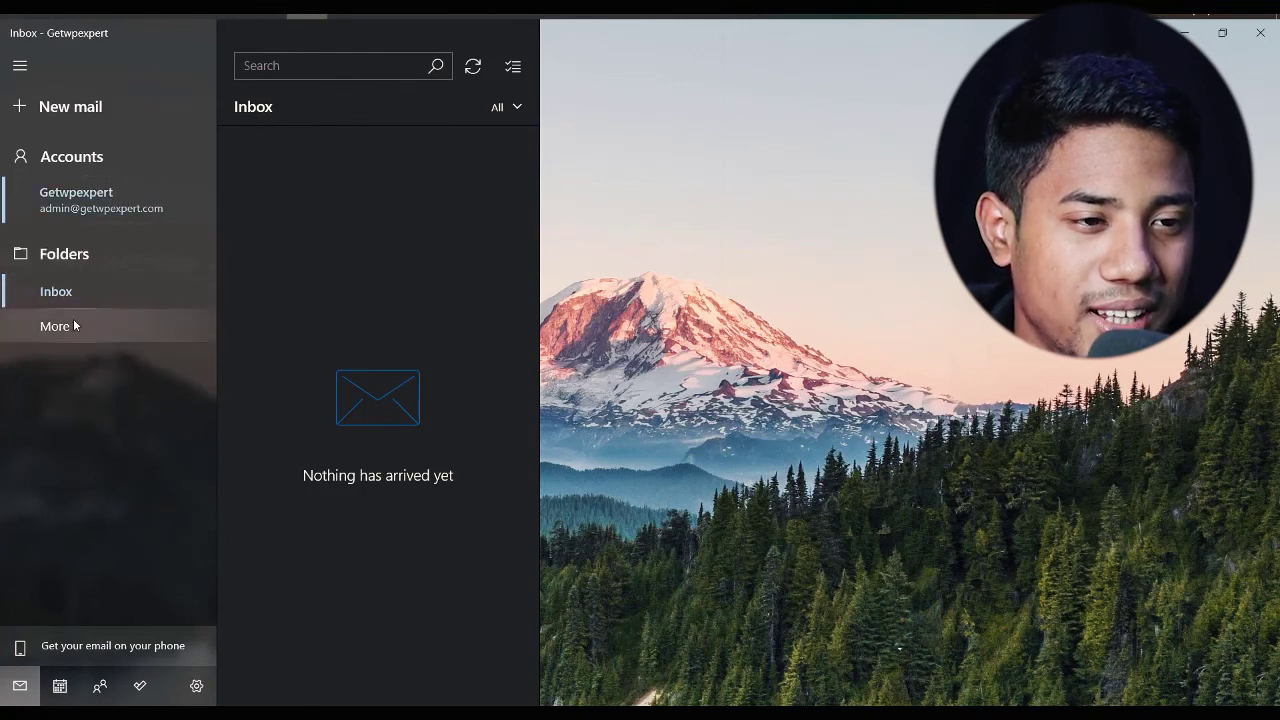
Step: Confirm the hi message waits in Windows Mail's Outbox, return to Inbox, and minimize Mail
{"action": "left_click", "coordinate": [104, 320]}
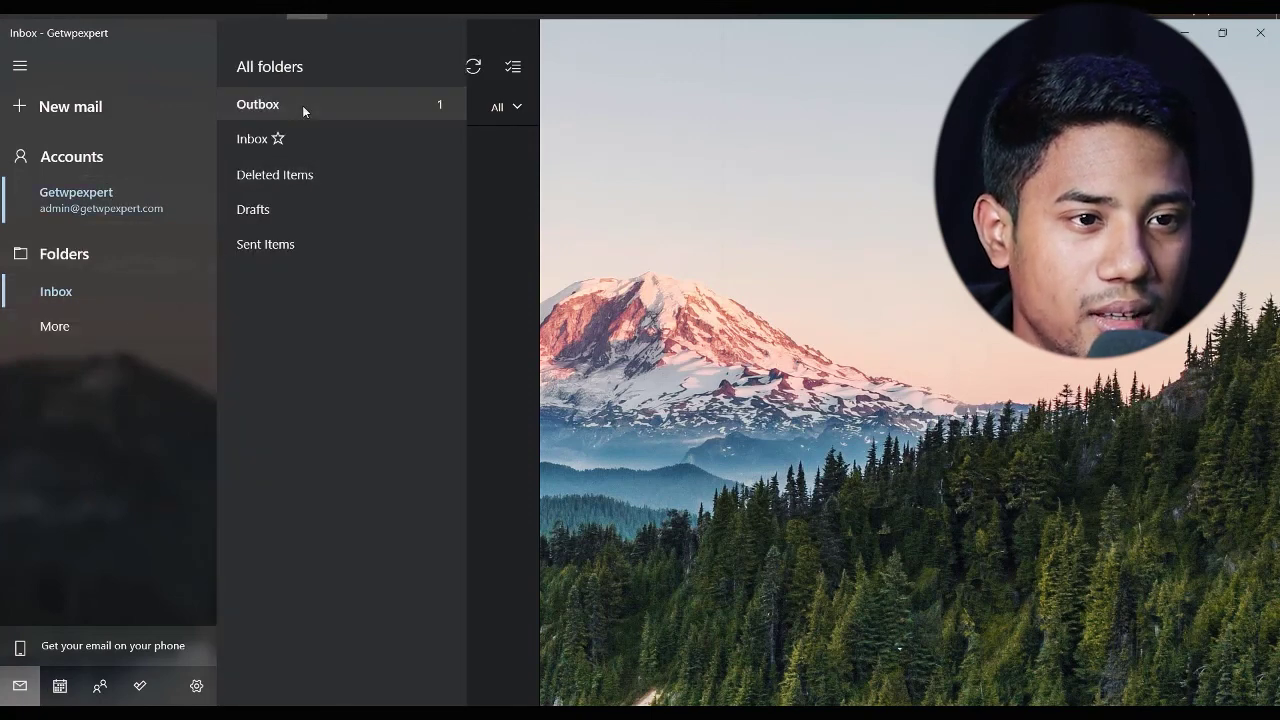
{"action": "left_click", "coordinate": [302, 105]}
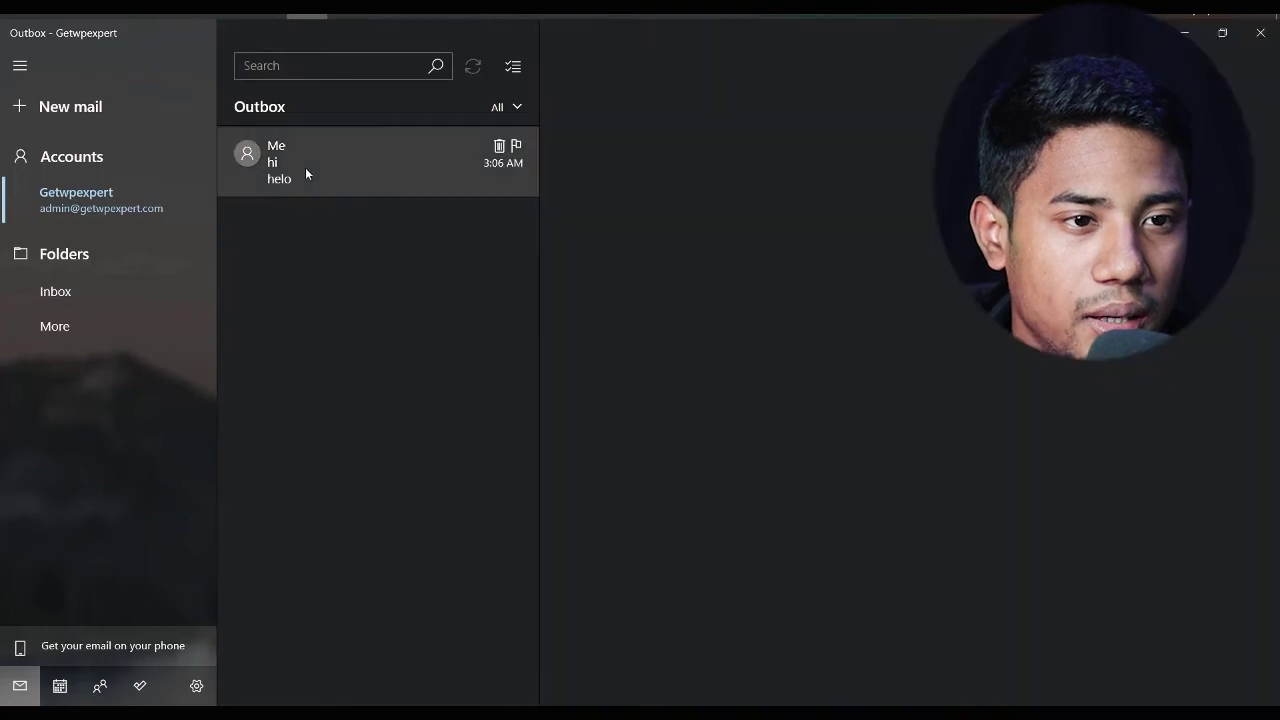
{"action": "left_click", "coordinate": [306, 170]}
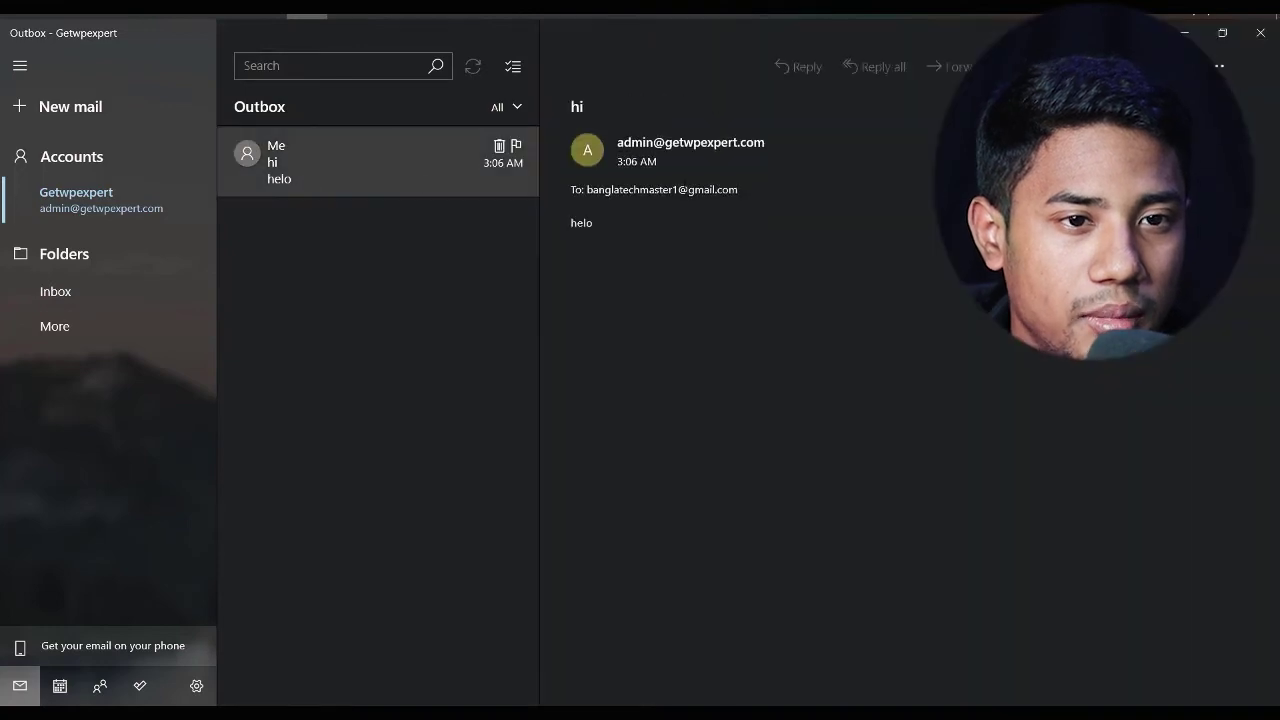
{"action": "left_click", "coordinate": [80, 202]}
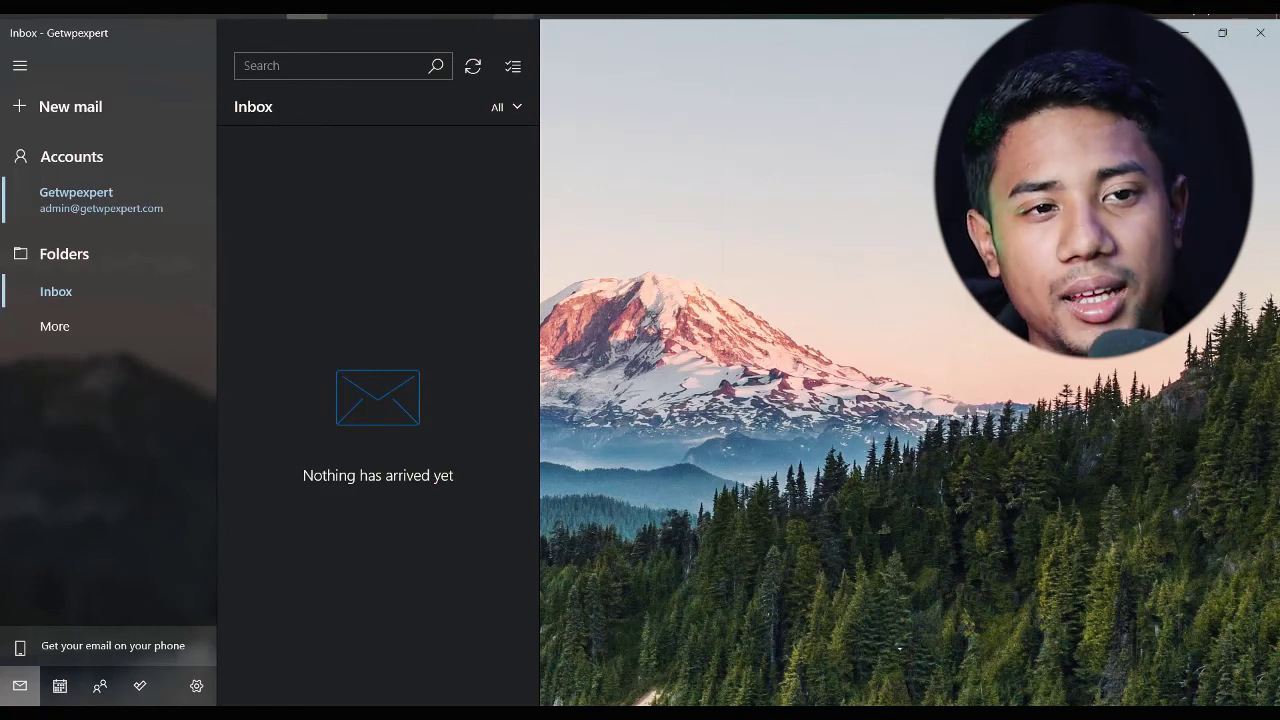
{"action": "left_click", "coordinate": [1184, 33]}
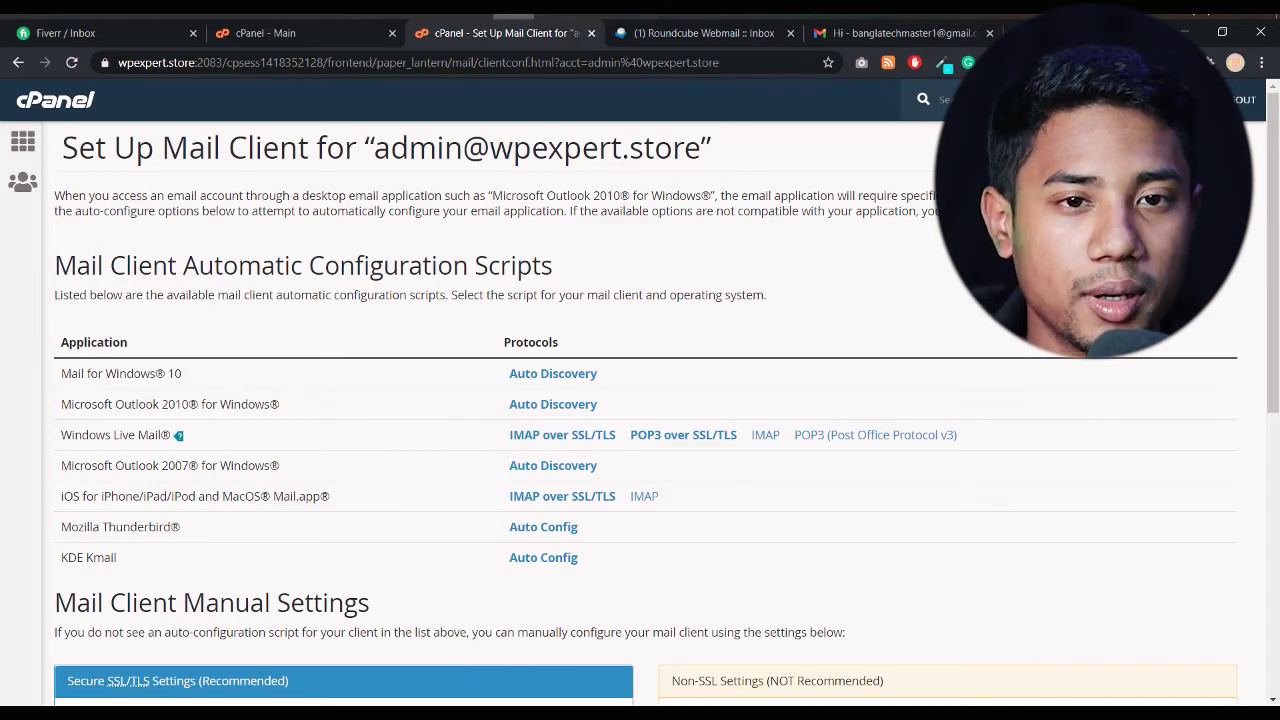
Step: Search Google for 'gsuite' in a new tab, then switch back to the Roundcube inbox
{"action": "key", "text": "ctrl+t"}
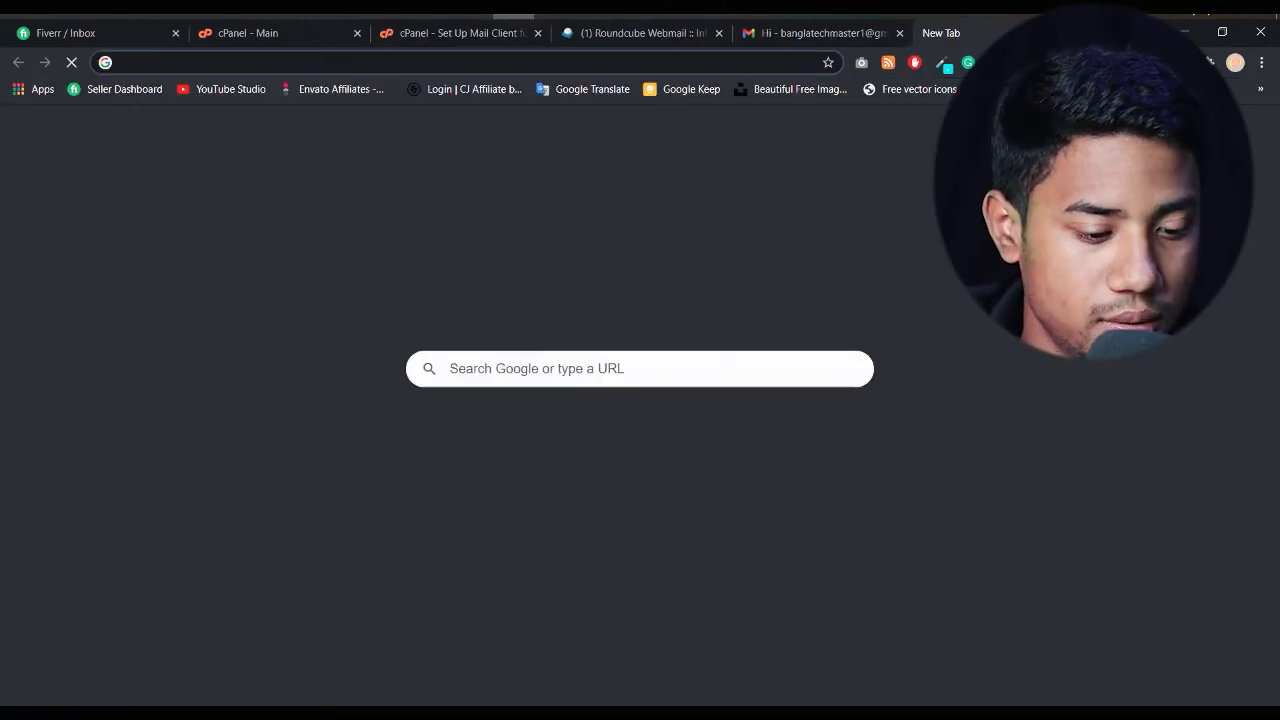
{"action": "type", "text": "gsuite"}
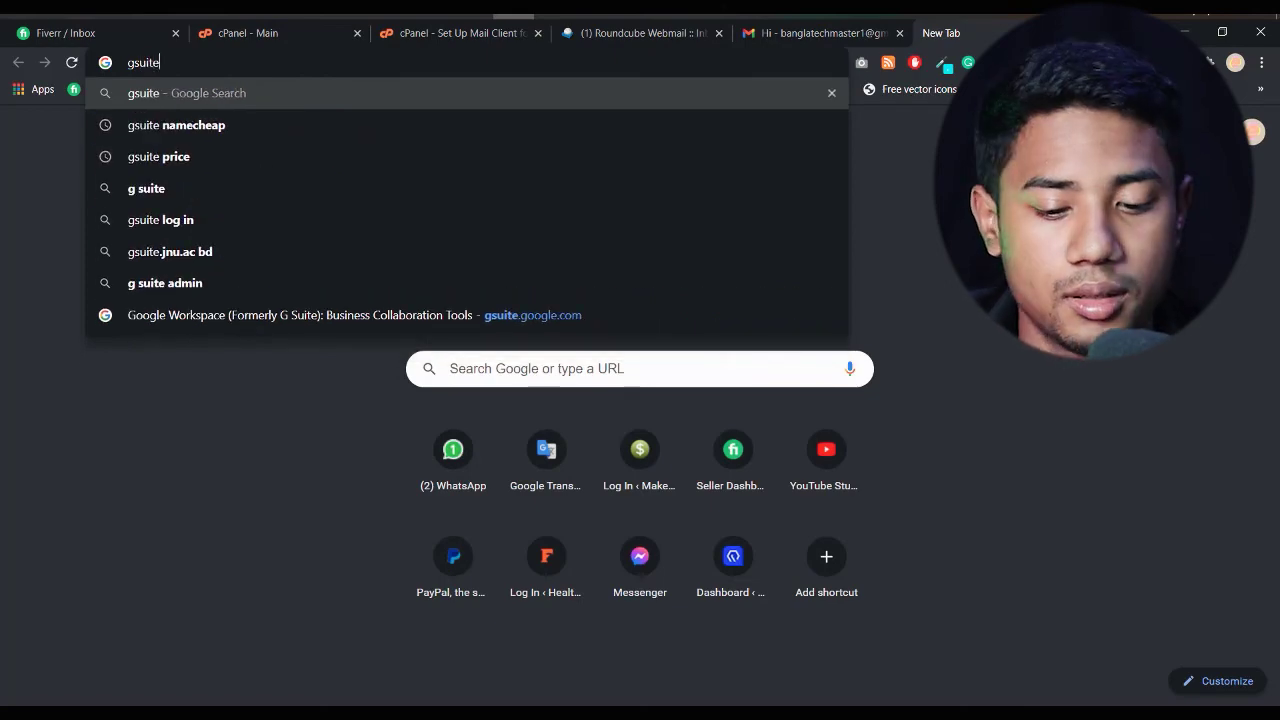
{"action": "key", "text": "Return"}
{"action": "scroll", "coordinate": [775, 352], "scroll_direction": "down", "scroll_amount": 1}
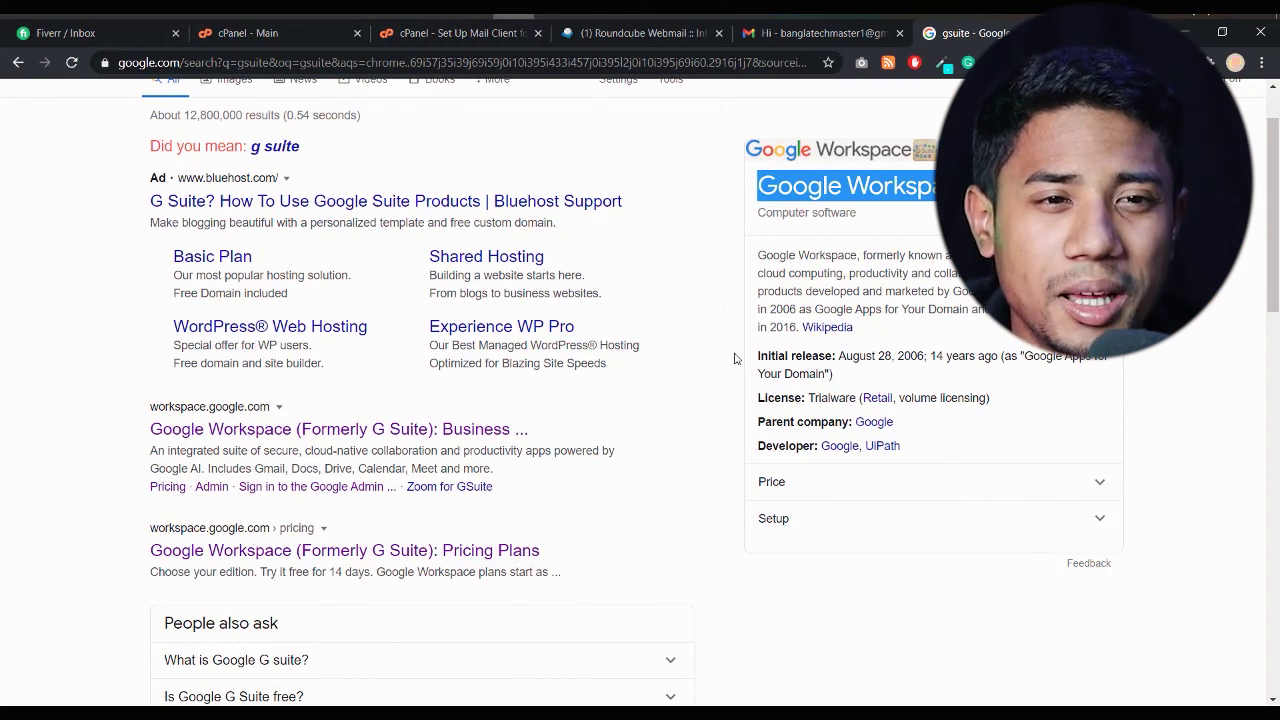
{"action": "left_click", "coordinate": [662, 41]}
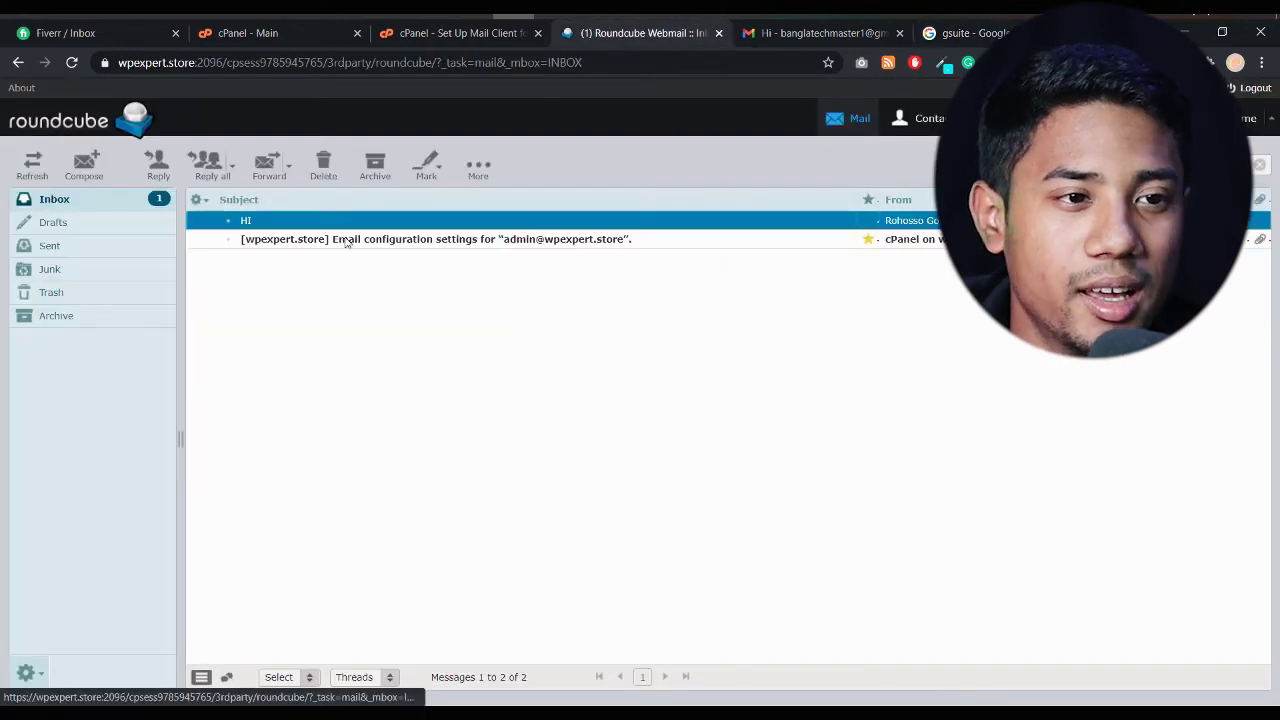